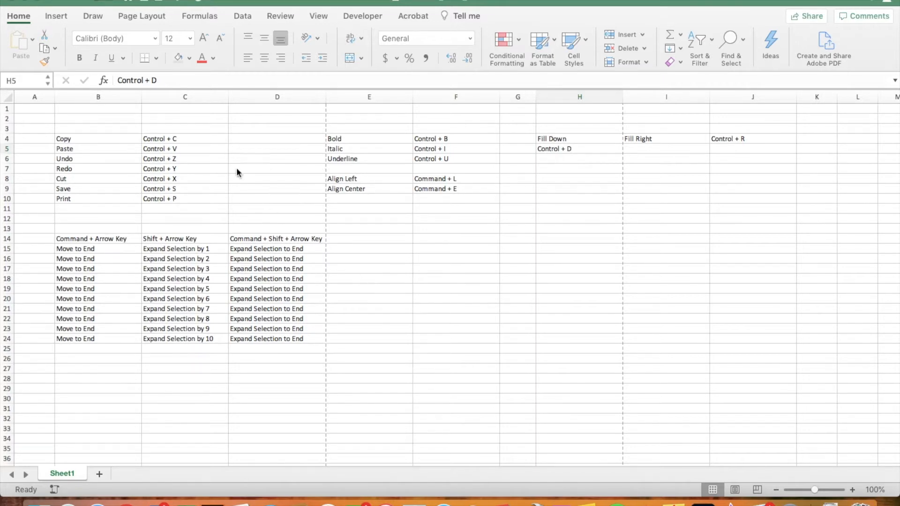
# - Examine the basic commands listed in B4:B10 and the shortcut for Copy in C4
pyautogui.click(123, 135)
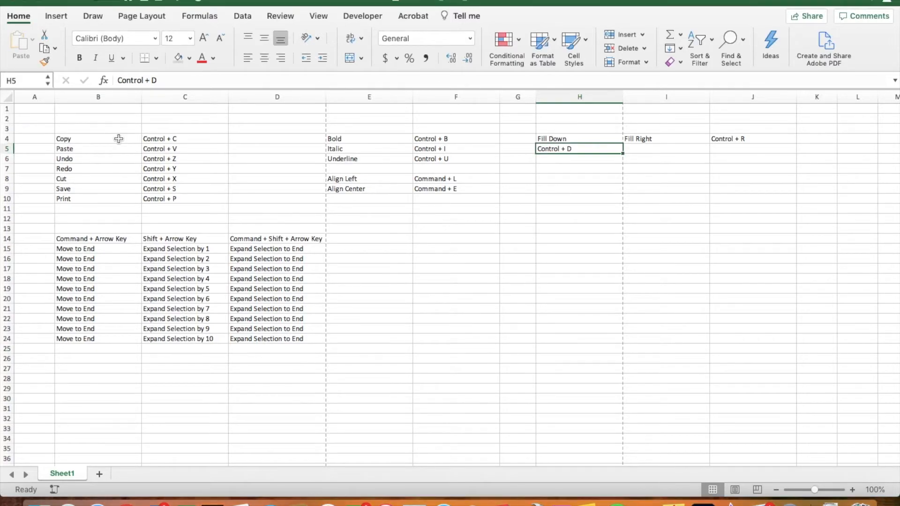
pyautogui.scroll(5, 119, 139)
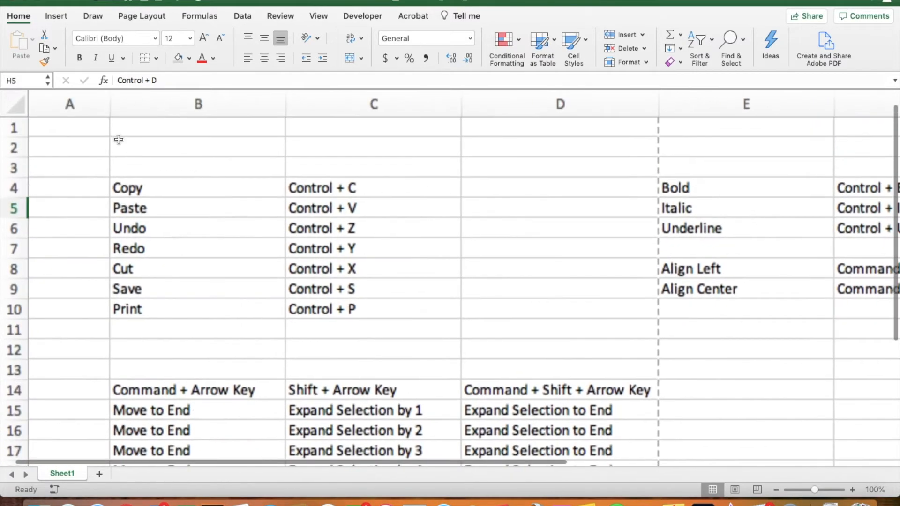
pyautogui.moveTo(209, 187); pyautogui.dragTo(210, 314)
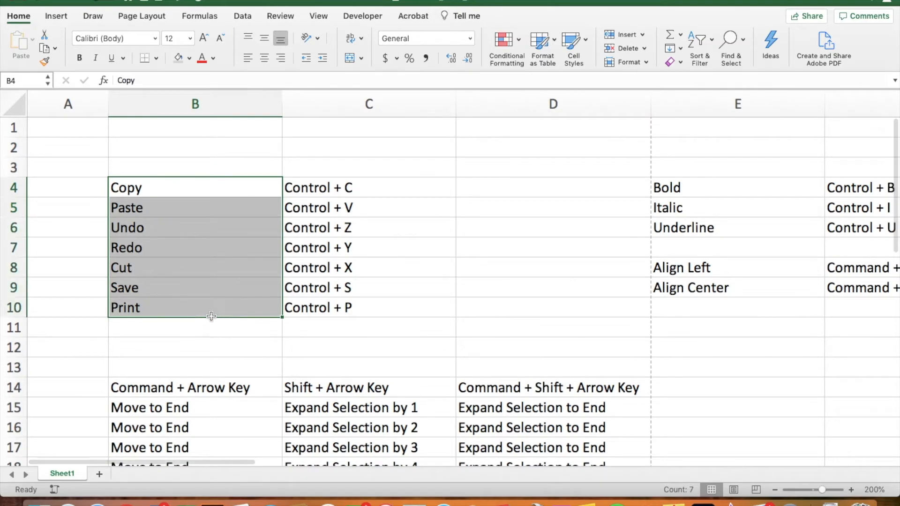
pyautogui.click(209, 311)
pyautogui.click(216, 184)
pyautogui.click(215, 202)
pyautogui.click(213, 224)
pyautogui.click(214, 245)
pyautogui.click(211, 263)
pyautogui.click(211, 288)
pyautogui.click(211, 308)
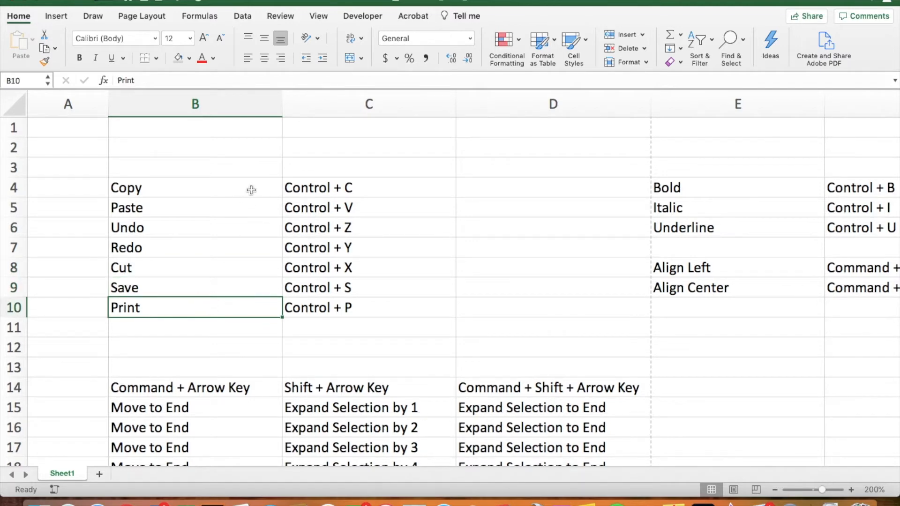
pyautogui.click(341, 188)
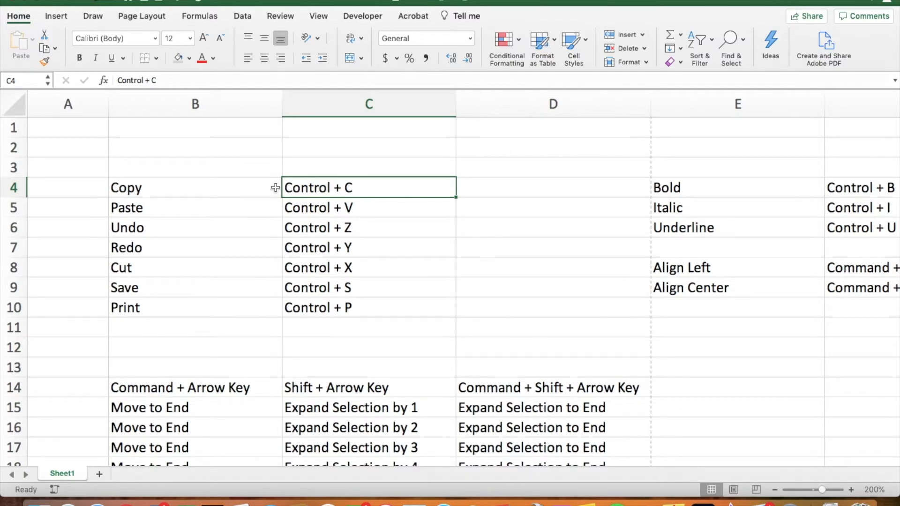
# - Copy the contents of cell B4 and paste them into C4
pyautogui.click(259, 186)
pyautogui.press('super+c')
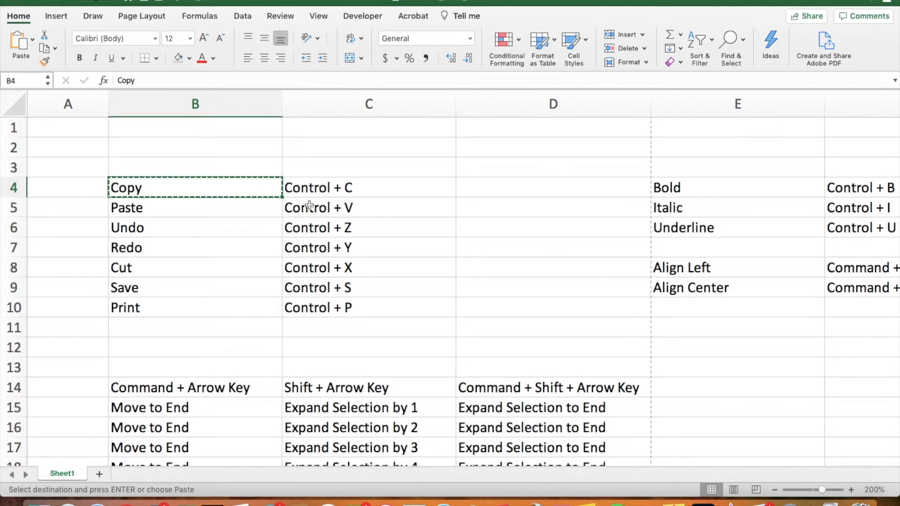
pyautogui.click(326, 189)
pyautogui.press('super+v')
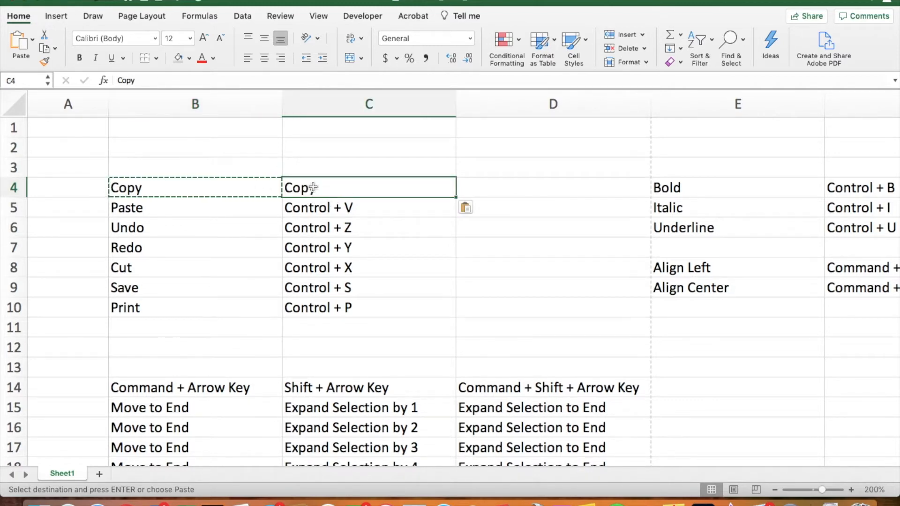
# - Undo the paste into C4 and reapply it, ending copy mode
pyautogui.click(331, 207)
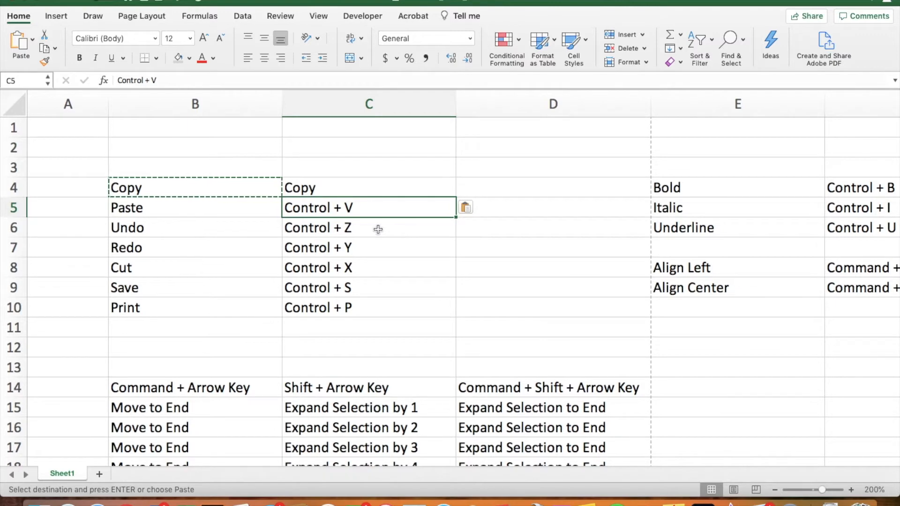
pyautogui.press('super+z')
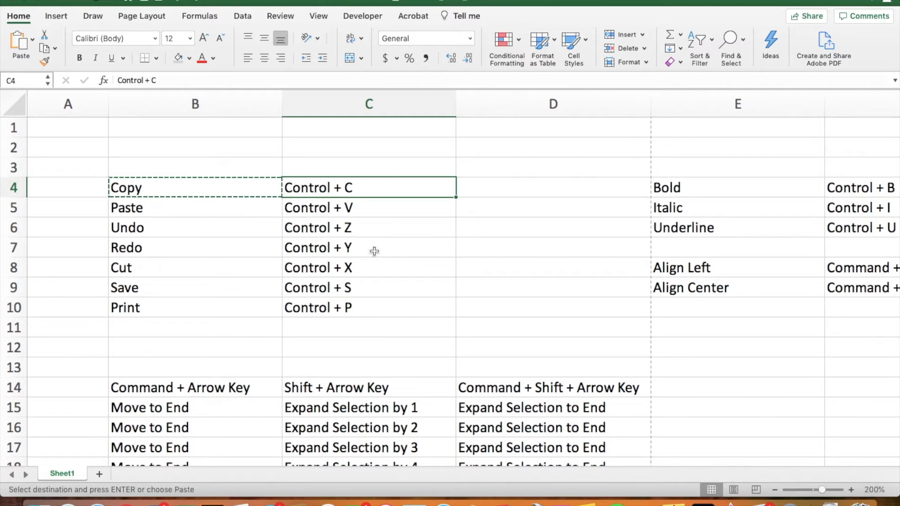
pyautogui.hotkey('ctrl', 'v')
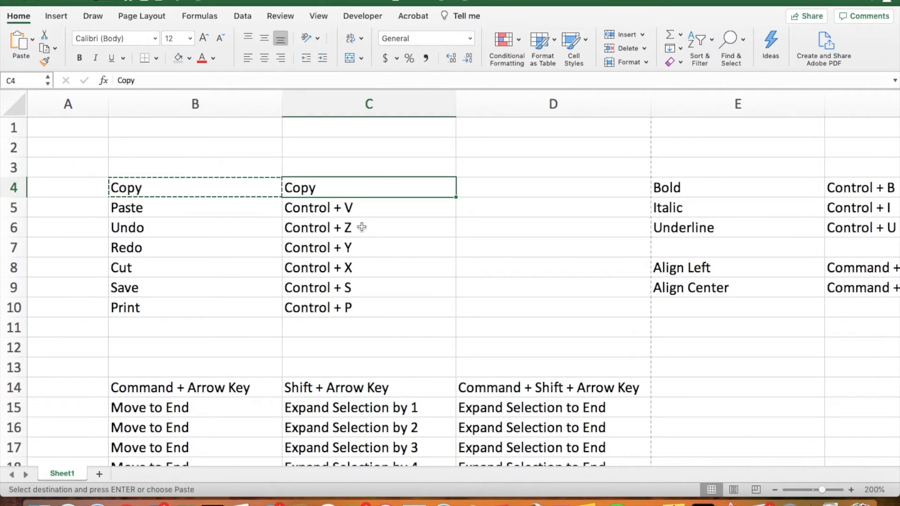
pyautogui.click(364, 261)
pyautogui.press('Escape')
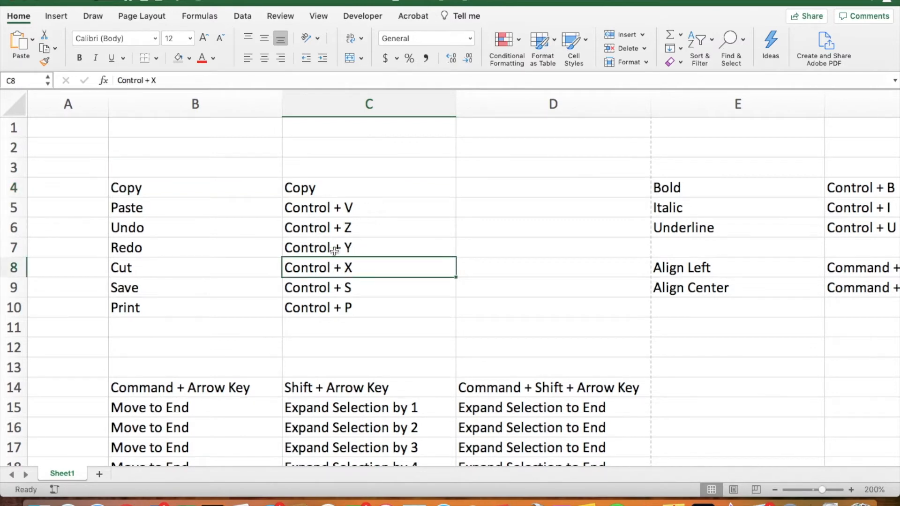
# - Try moving the contents of B8 to C8 by cutting and pasting, and undo the move
pyautogui.click(263, 267)
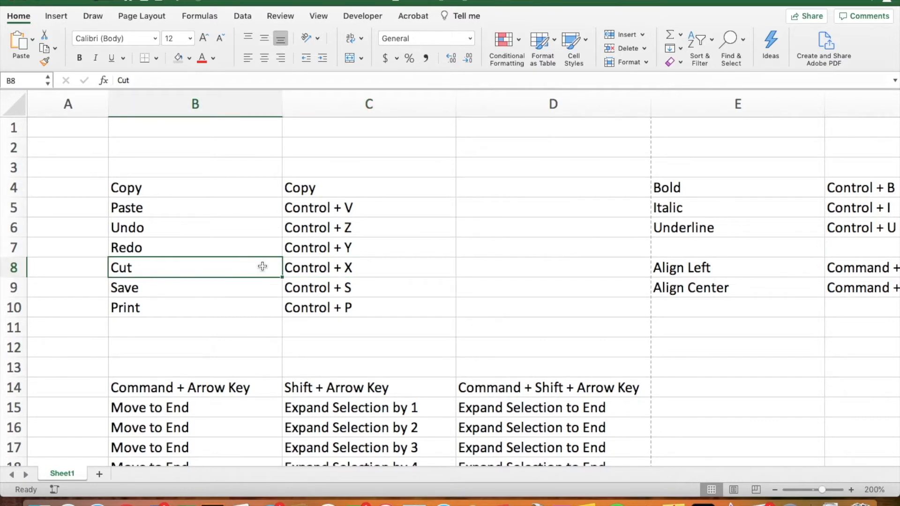
pyautogui.hotkey('ctrl', 'x')
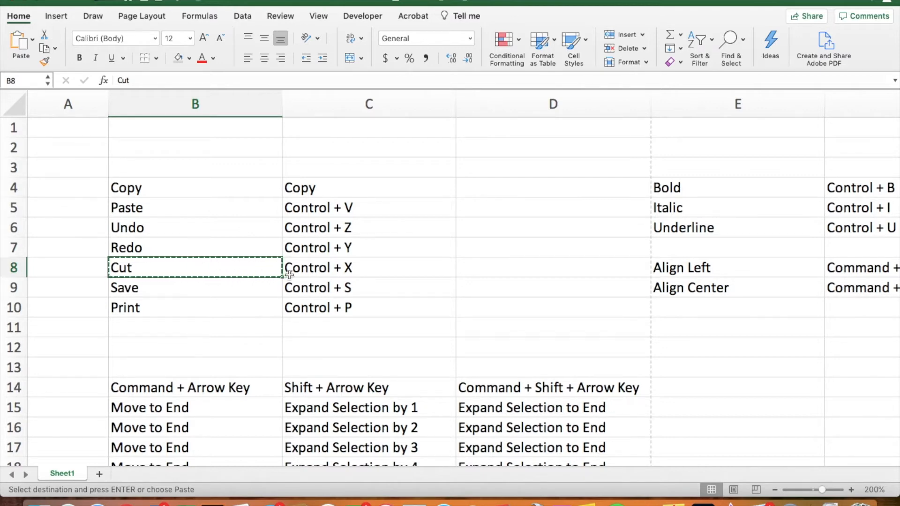
pyautogui.click(318, 267)
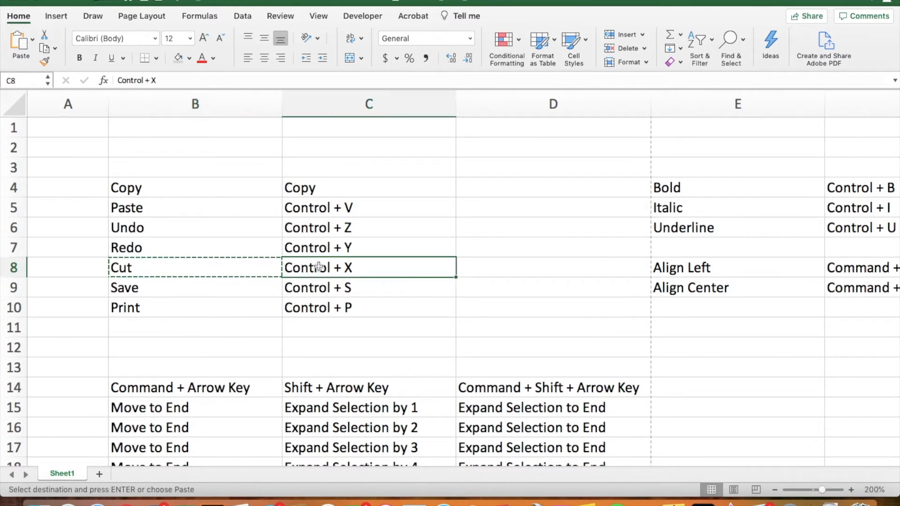
pyautogui.press('super+v')
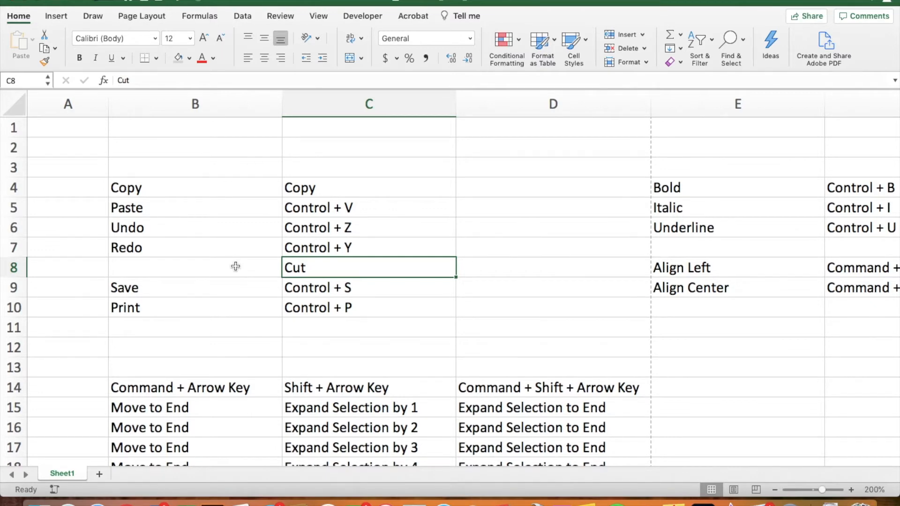
pyautogui.press('super+z')
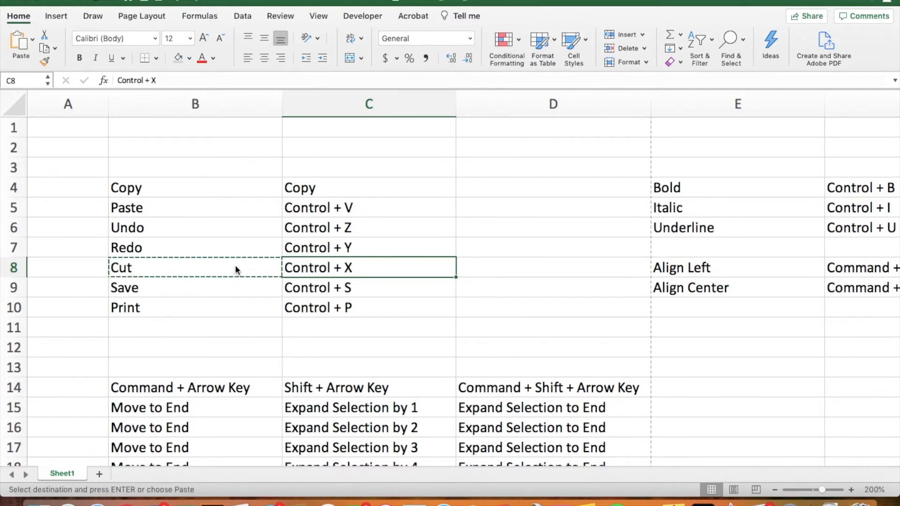
pyautogui.press('Escape')
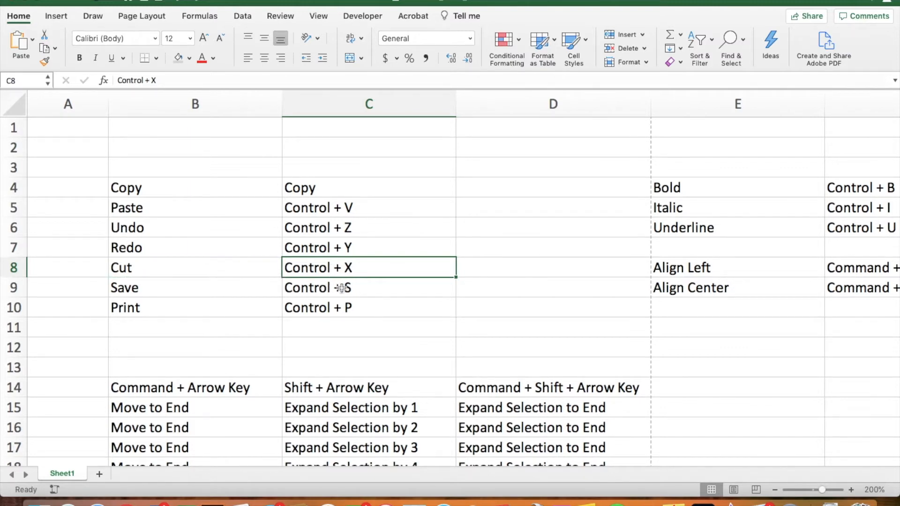
# - Enter 1 in cell D9 and clear that cell again
pyautogui.click(374, 290)
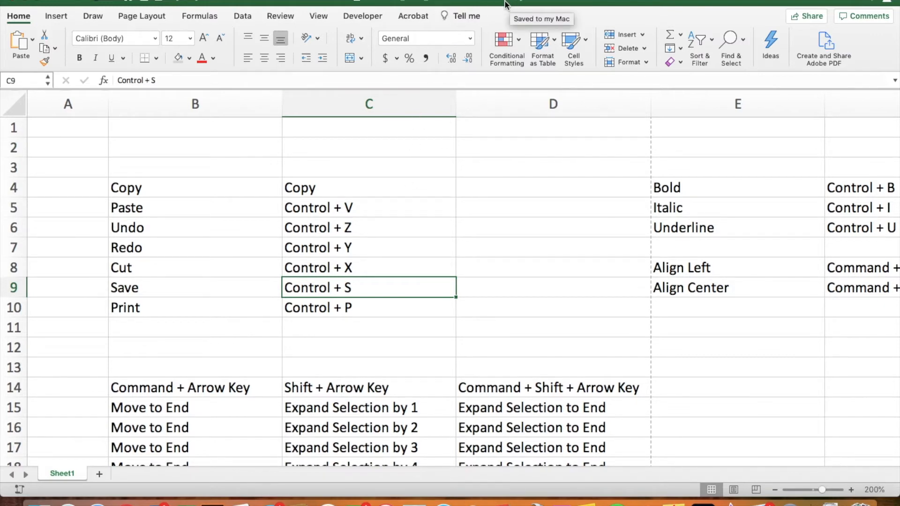
pyautogui.click(476, 284)
pyautogui.write('1')
pyautogui.click(478, 249)
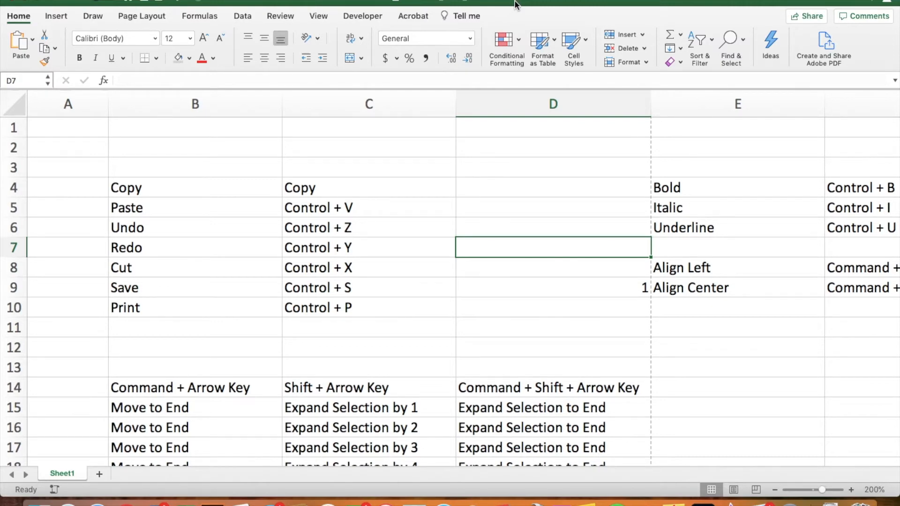
pyautogui.click(507, 284)
pyautogui.press('Delete')
# - Open the print settings for the sheet and close them without printing
pyautogui.click(395, 315)
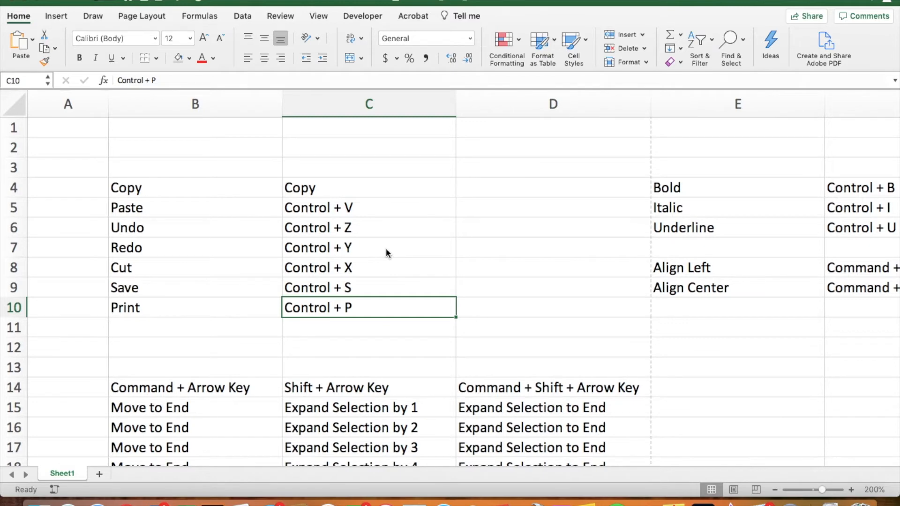
pyautogui.press('super+p')
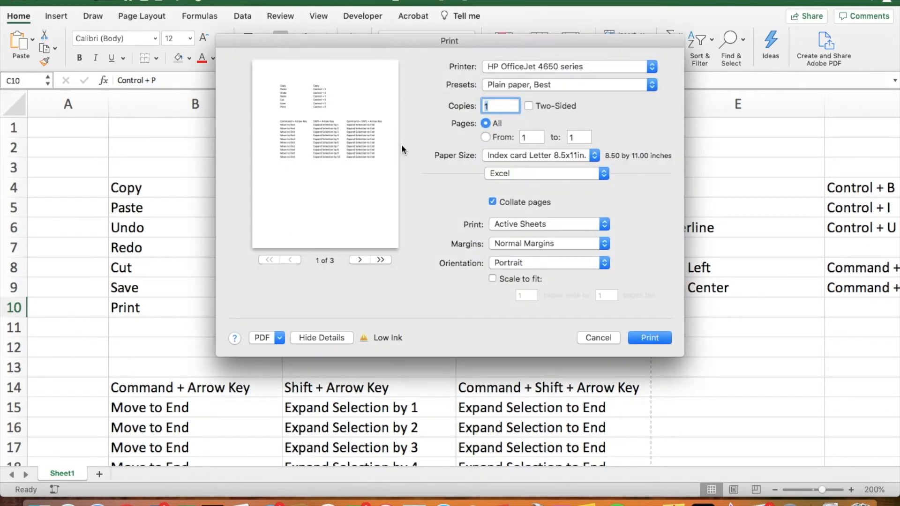
pyautogui.click(591, 336)
pyautogui.click(492, 300)
# - Jump from B15 to the end of the data at B24 and on to the sheet's last row in column A
pyautogui.scroll(-2, 493, 300)
pyautogui.scroll(-5, 492, 300)
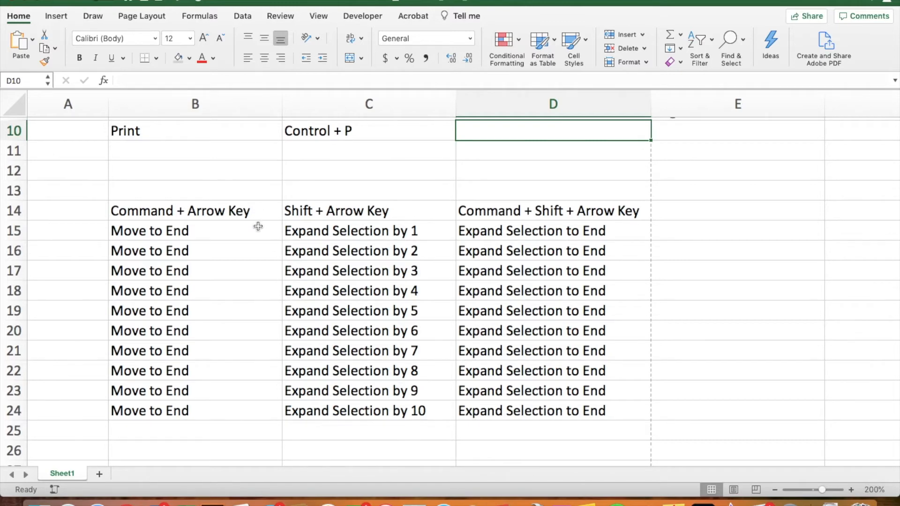
pyautogui.click(240, 228)
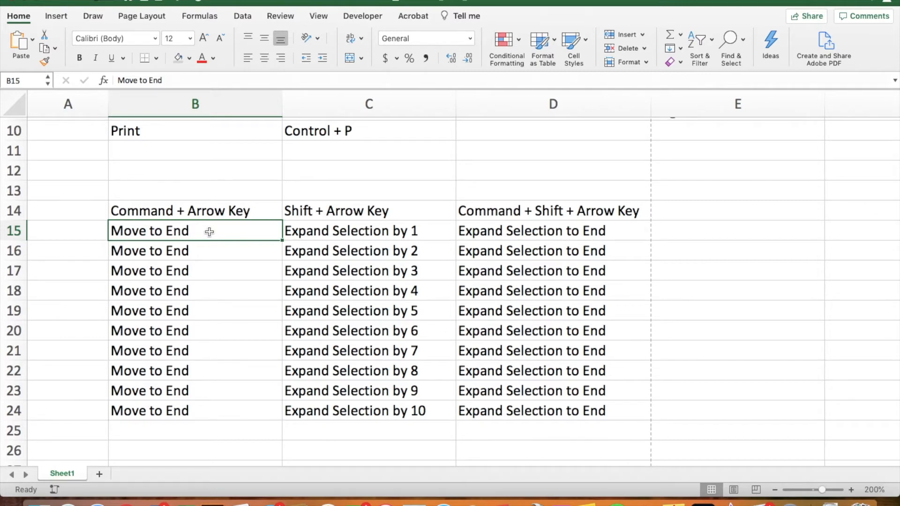
pyautogui.press('super+Down')
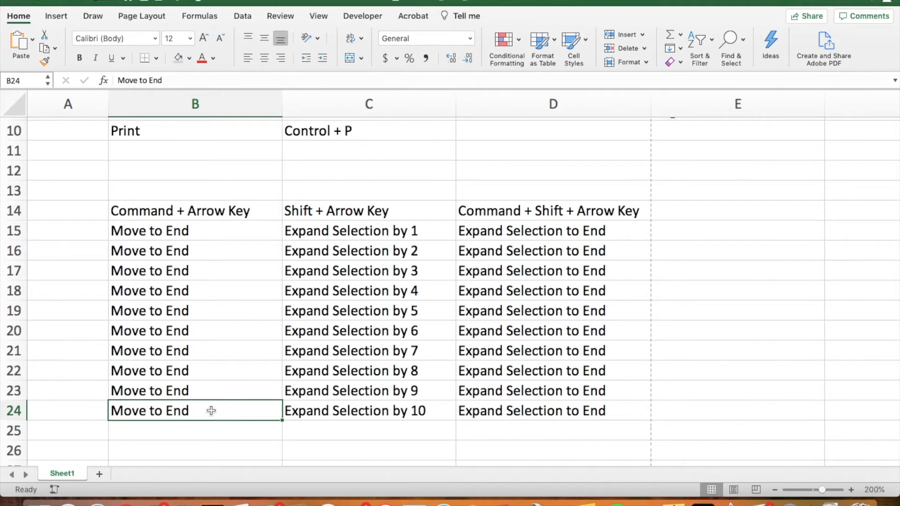
pyautogui.press('super+Down')
pyautogui.press('super+Left')
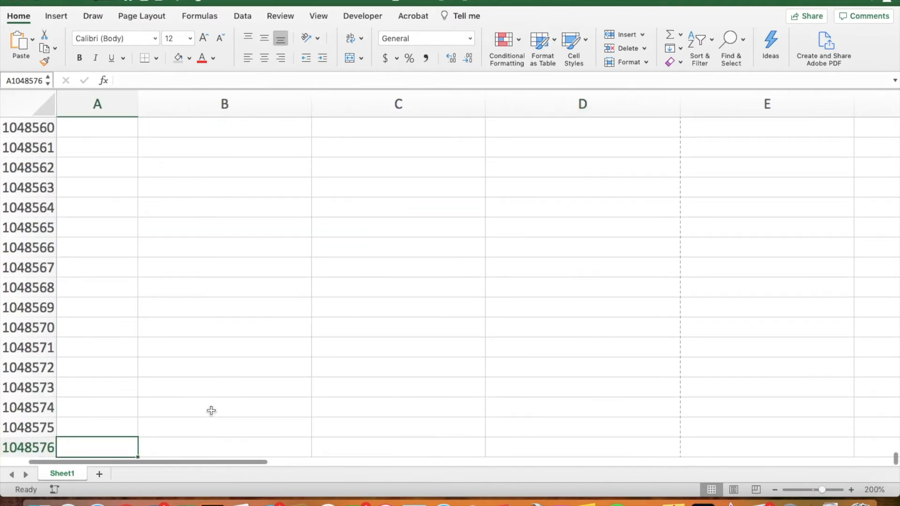
# - Return to B24 and jump along the edges of the data block to D24, D14 and B14
pyautogui.scroll(2, 211, 411)
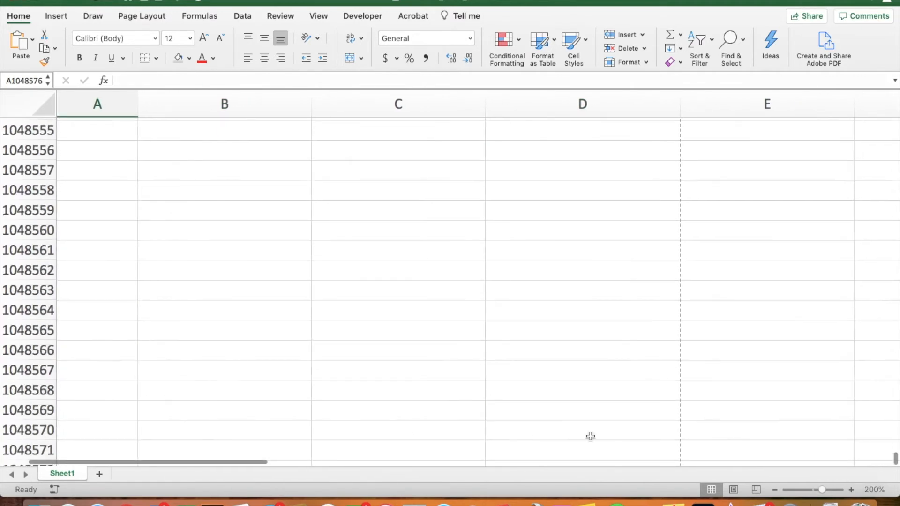
pyautogui.moveTo(895, 458); pyautogui.dragTo(886, 110)
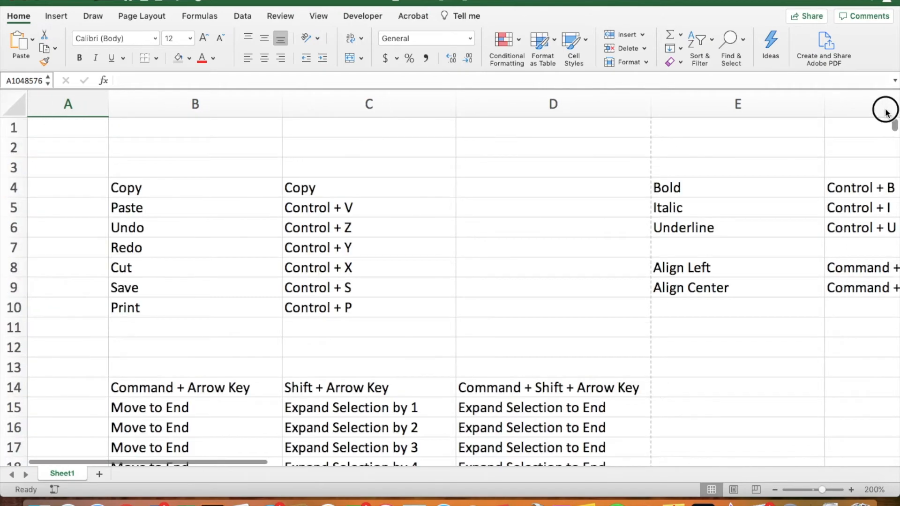
pyautogui.scroll(-4, 423, 295)
pyautogui.click(221, 432)
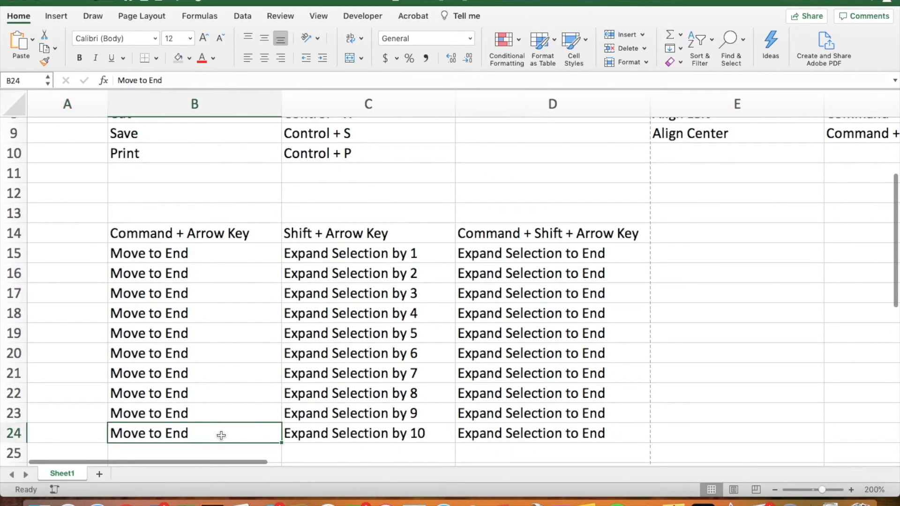
pyautogui.press('super+Right')
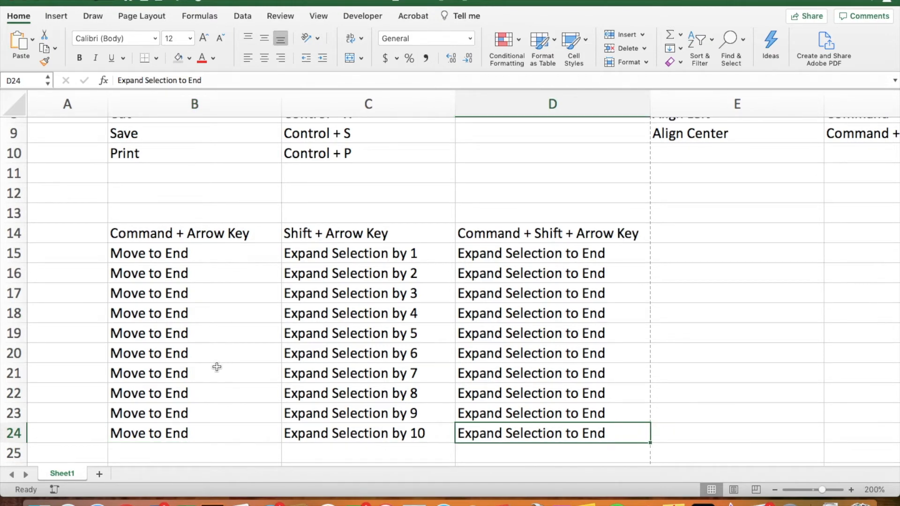
pyautogui.press('super+Up')
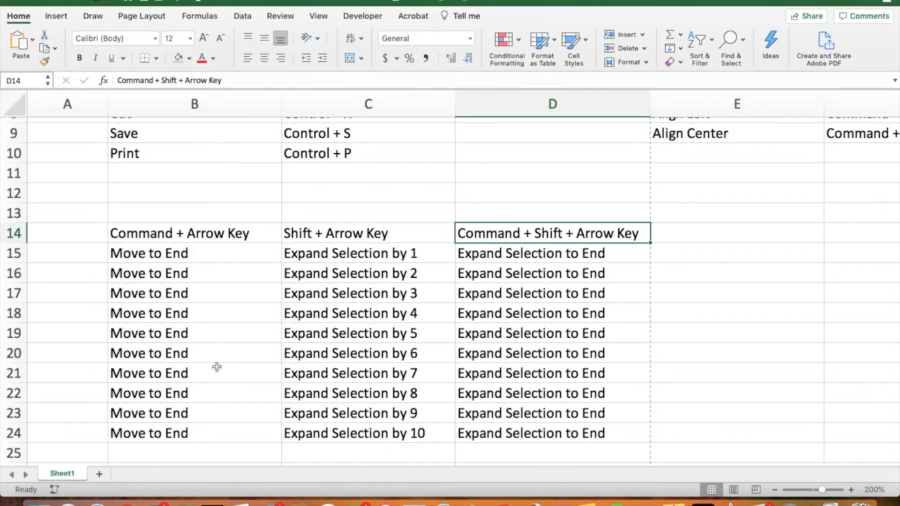
pyautogui.press('super+Left')
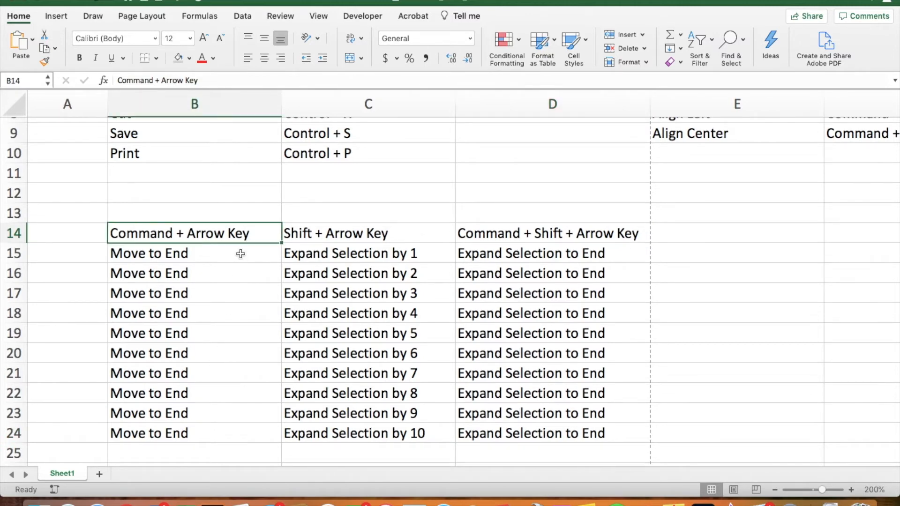
pyautogui.click(349, 251)
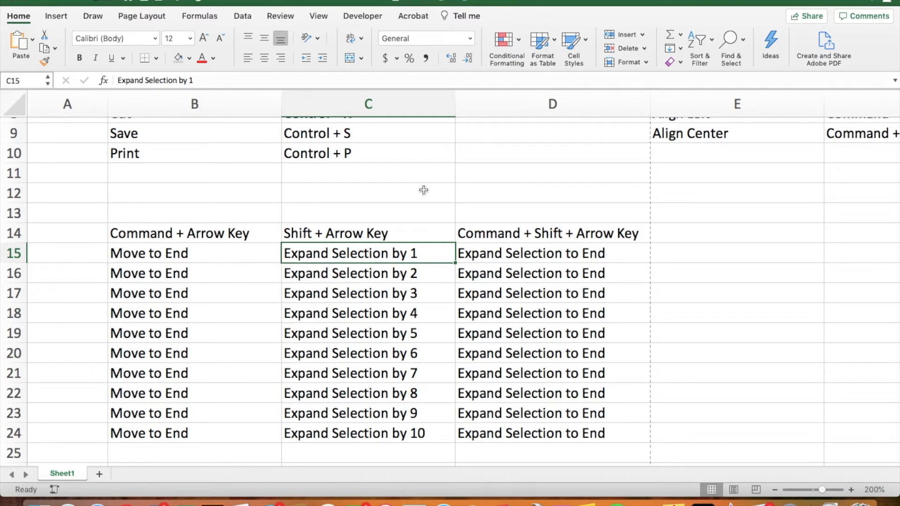
pyautogui.click(398, 175)
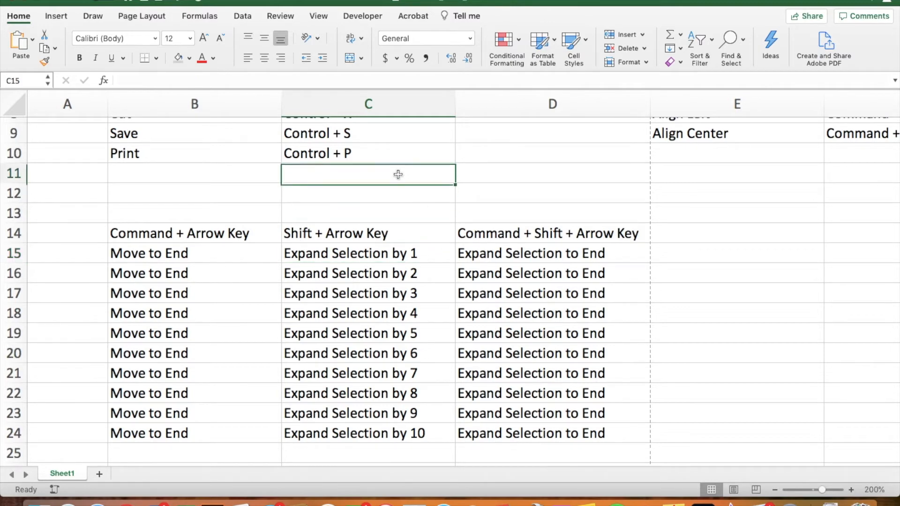
pyautogui.click(396, 186)
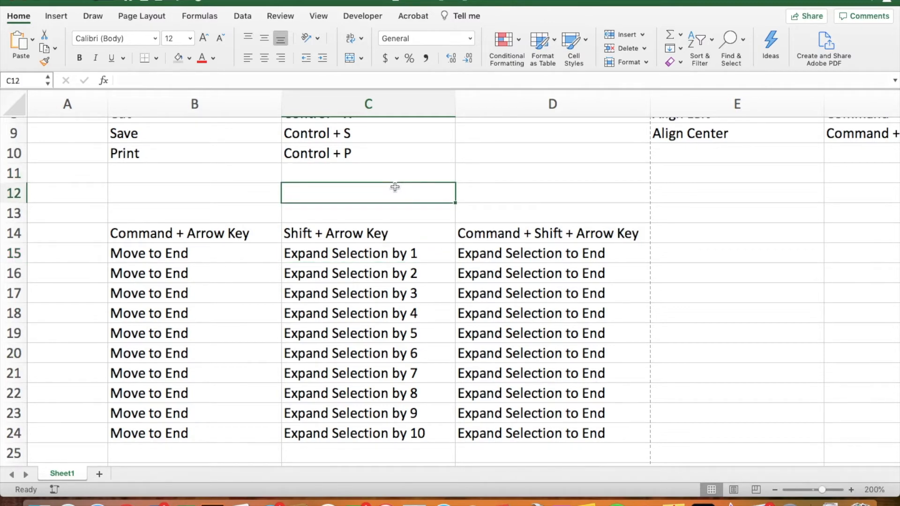
pyautogui.click(374, 173)
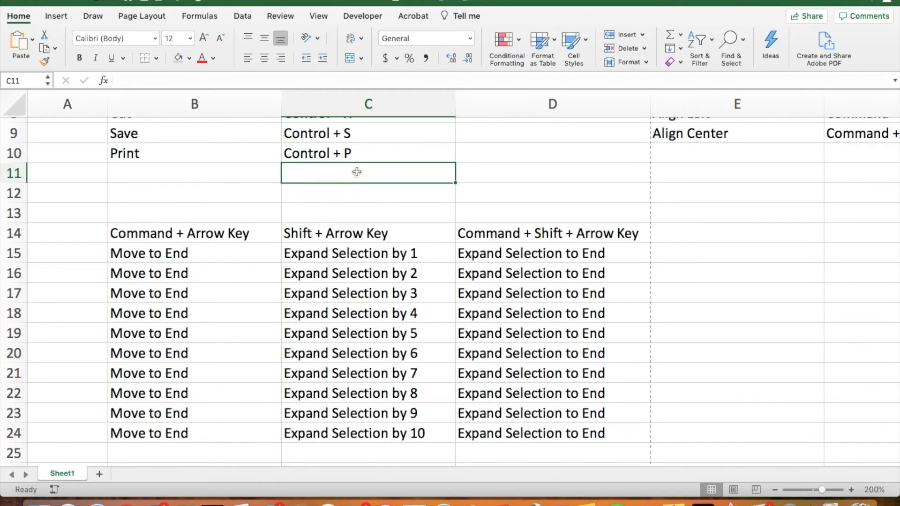
pyautogui.moveTo(372, 172); pyautogui.dragTo(419, 212)
pyautogui.click(418, 212)
# - Starting from C15, extend the selection down one cell at a time to C20
pyautogui.click(395, 250)
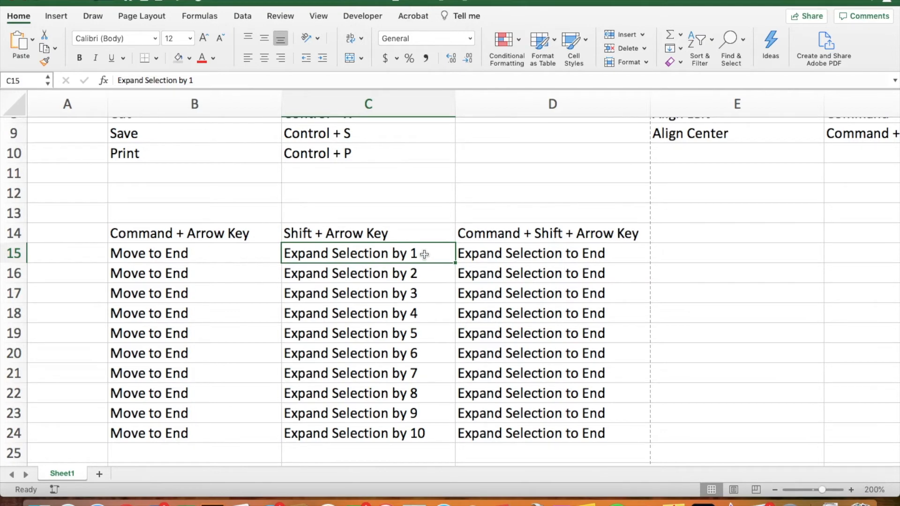
pyautogui.hotkey('shift', 'Down')
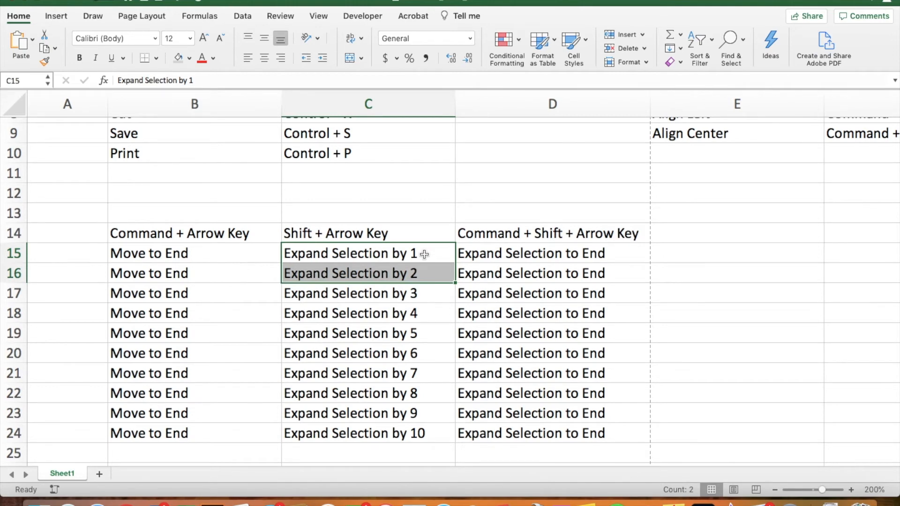
pyautogui.hotkey('shift', 'Down')
pyautogui.hotkey('shift', 'Down')
pyautogui.hotkey('shift', 'Down')
pyautogui.hotkey('shift', 'Down')
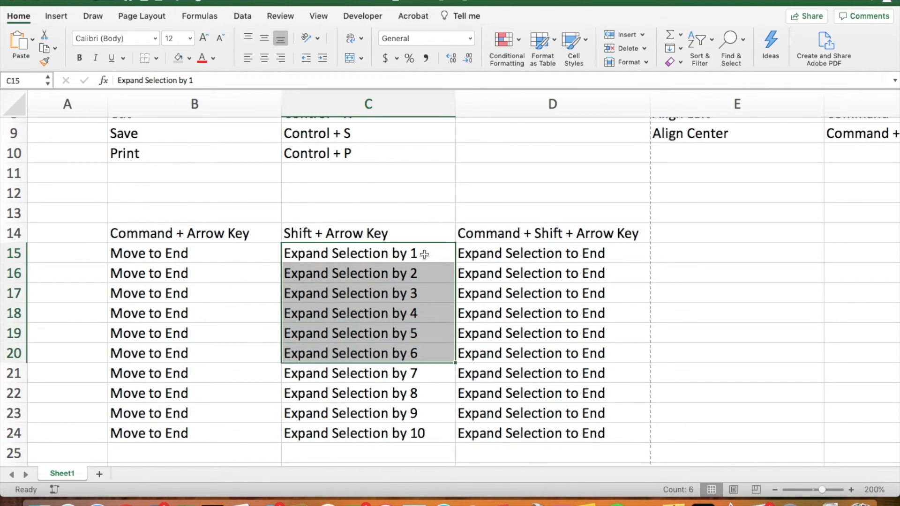
# - Shrink the column C selection upward cell by cell and extend it again down to C19
pyautogui.hotkey('shift', 'Up')
pyautogui.hotkey('shift', 'Up')
pyautogui.hotkey('shift', 'Up')
pyautogui.hotkey('shift', 'Up')
pyautogui.hotkey('shift', 'Down')
pyautogui.hotkey('shift', 'Down')
pyautogui.hotkey('shift', 'Down')
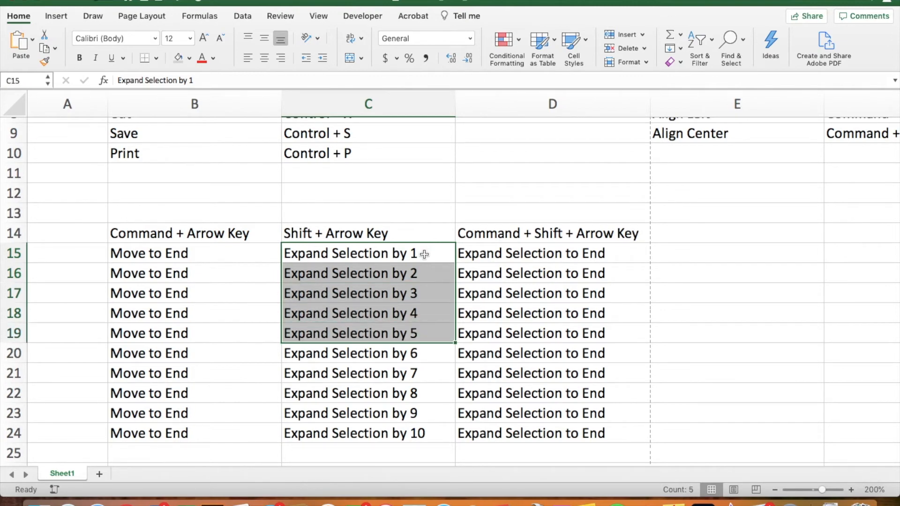
# - From C15 alone, extend the selection across to D15 and down row by row, and return to C15
pyautogui.click(425, 254)
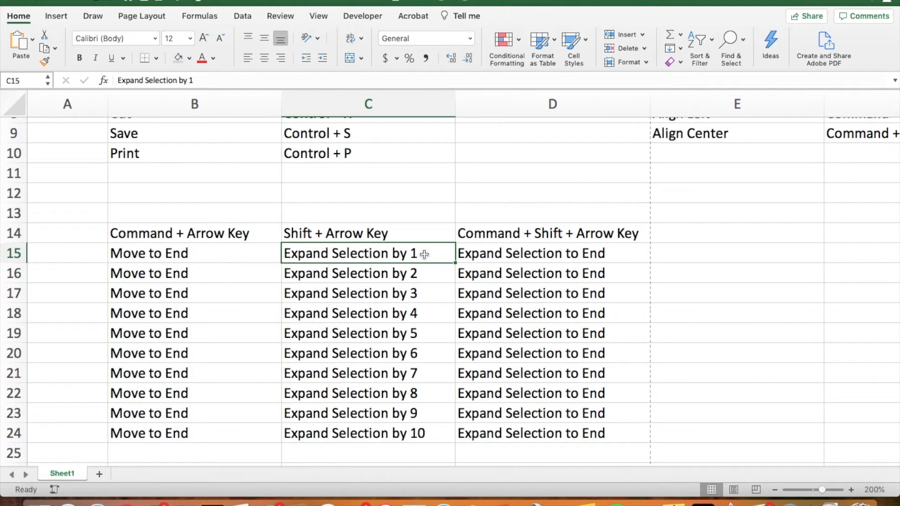
pyautogui.hotkey('shift', 'Right')
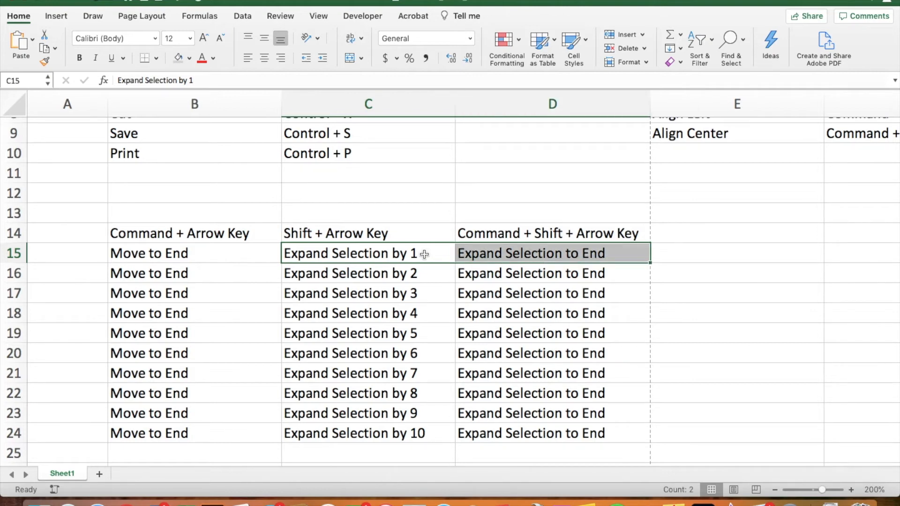
pyautogui.hotkey('shift', 'Down')
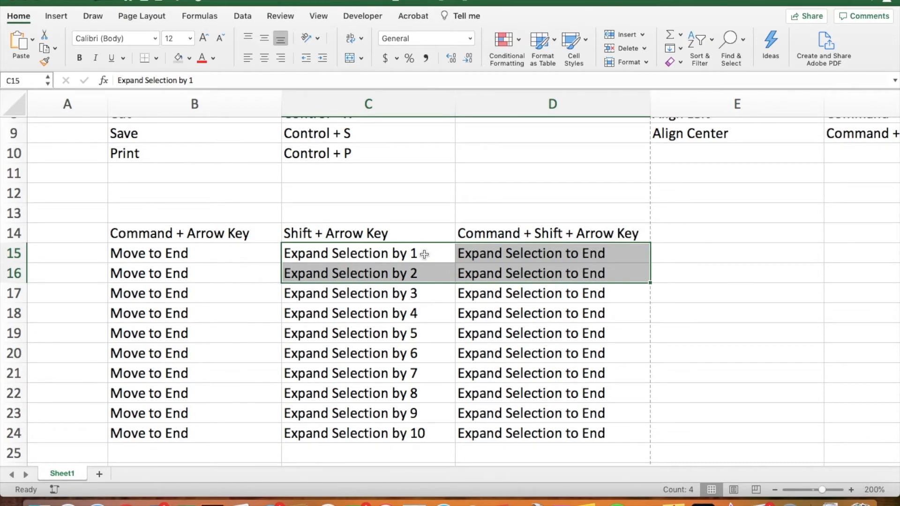
pyautogui.hotkey('shift', 'Down')
pyautogui.hotkey('shift', 'Down')
pyautogui.click(425, 254)
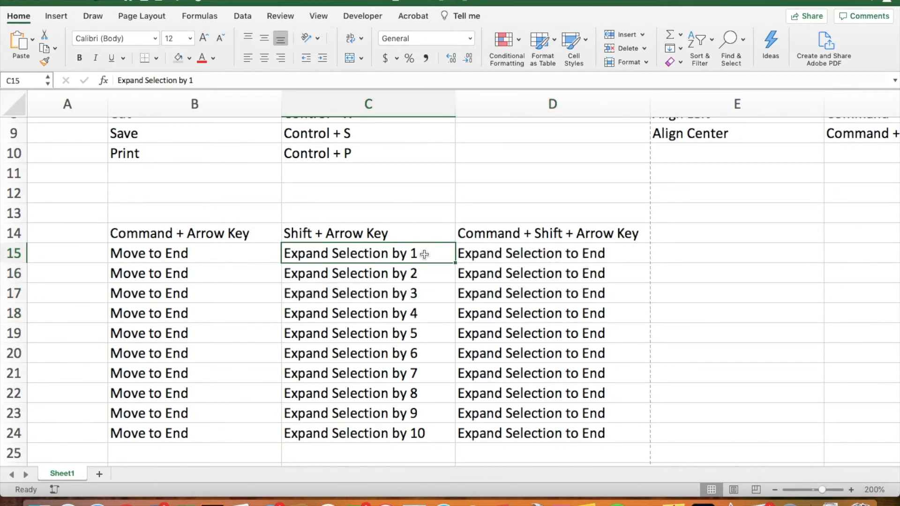
pyautogui.click(524, 253)
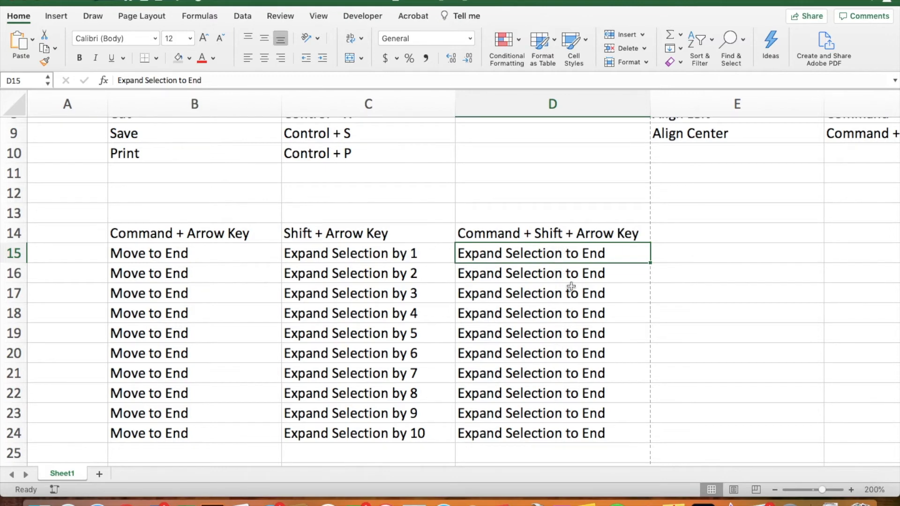
pyautogui.click(565, 251)
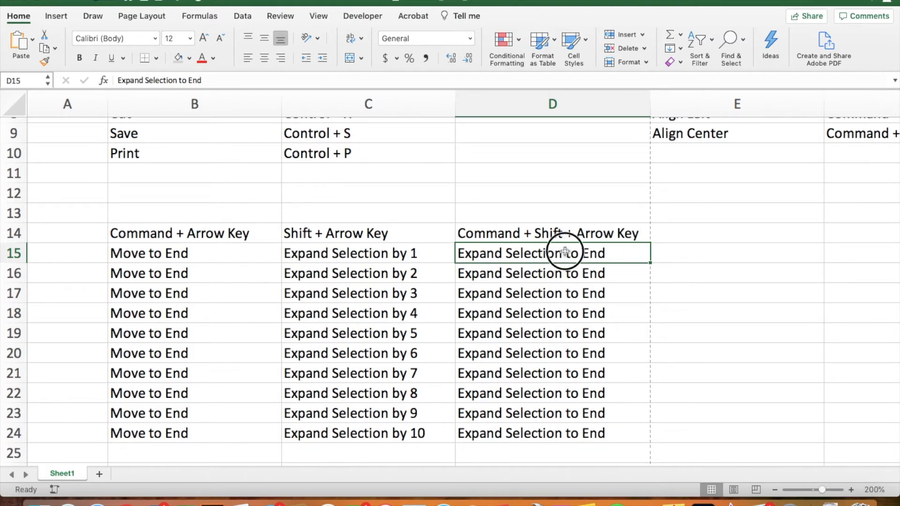
pyautogui.moveTo(565, 252); pyautogui.dragTo(588, 145)
pyautogui.click(583, 178)
pyautogui.scroll(4, 583, 178)
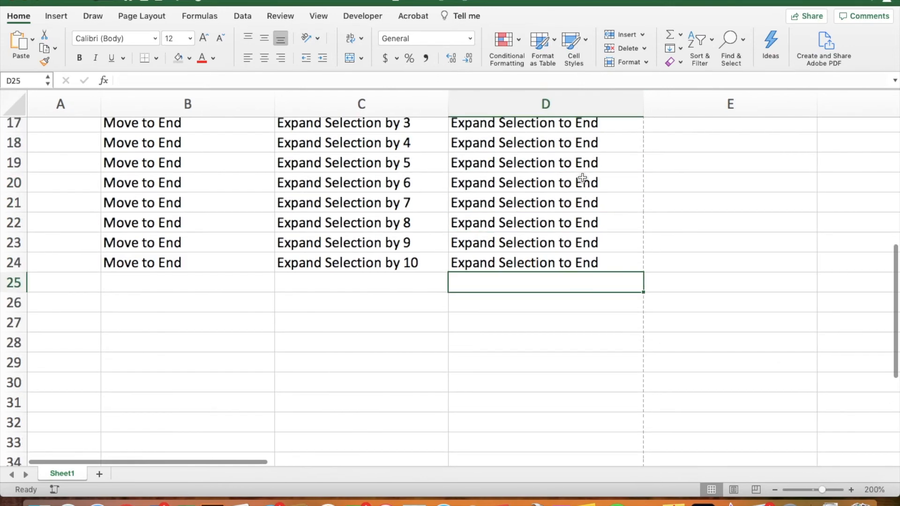
pyautogui.scroll(2, 583, 178)
# - Select from D15 to the end of the data at D24, and from D15 across to B15, returning to D15
pyautogui.click(566, 227)
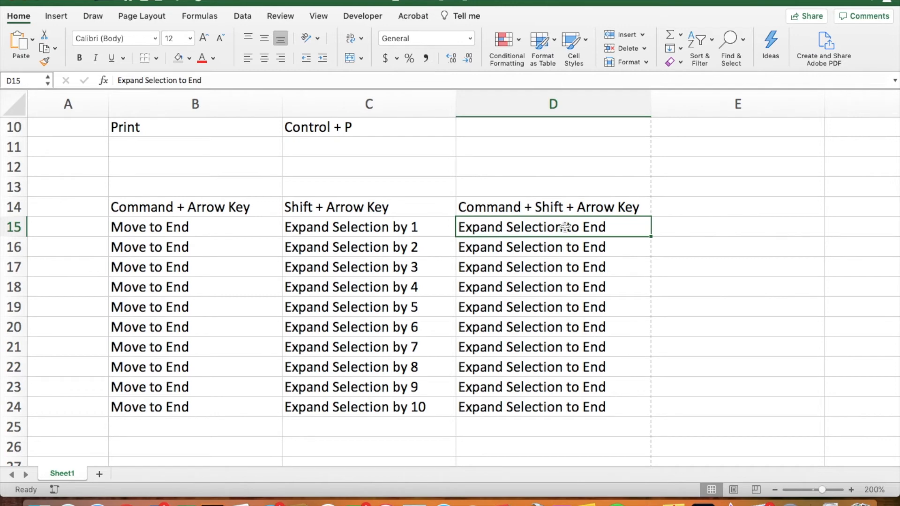
pyautogui.press('super+shift+Down')
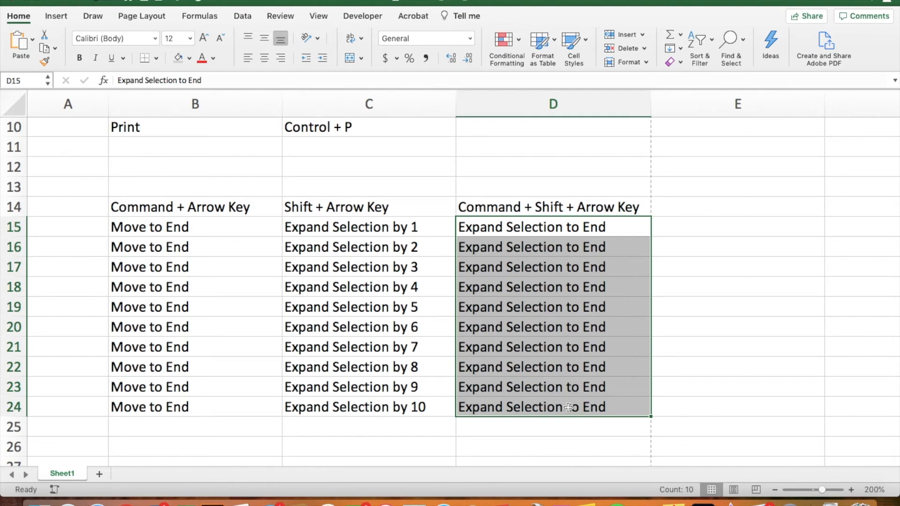
pyautogui.click(538, 225)
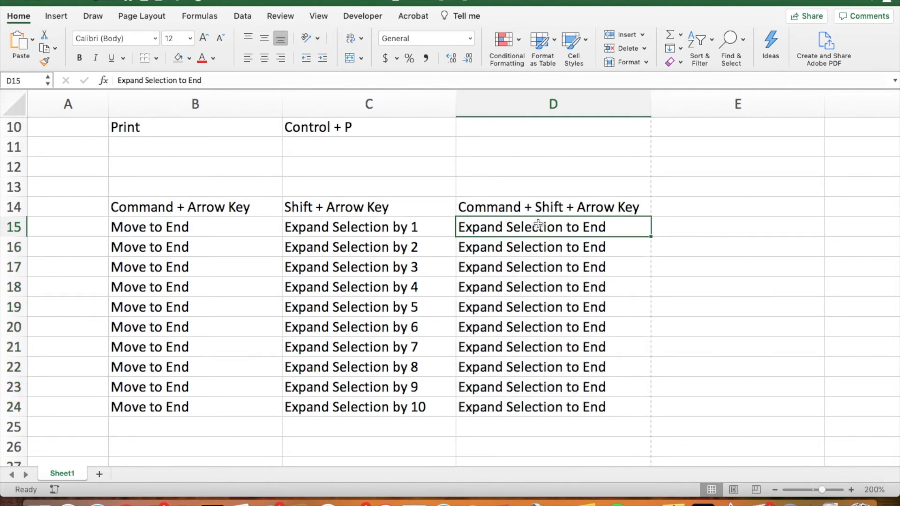
pyautogui.press('super+shift+Left')
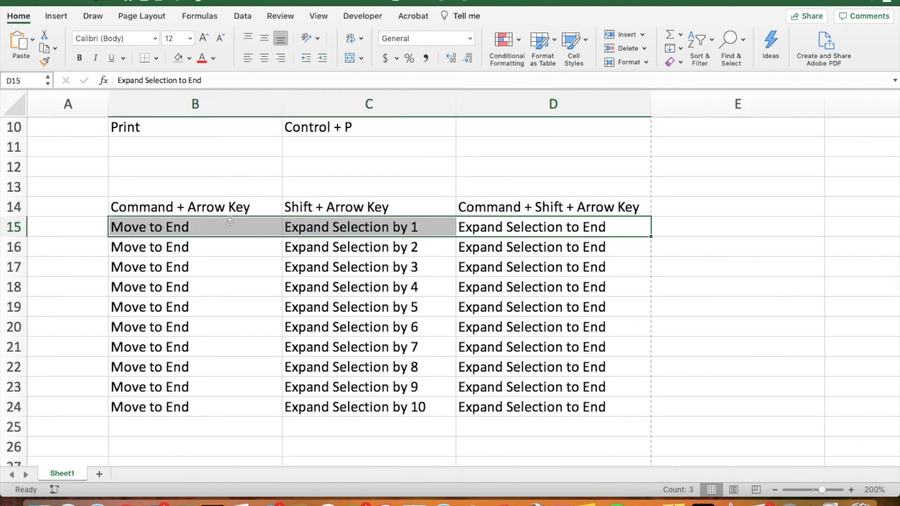
pyautogui.click(529, 231)
# - Make the text in E4 bold and the text in E5 italic
pyautogui.scroll(5, 685, 289)
pyautogui.hscroll(5, 685, 288)
pyautogui.click(638, 319)
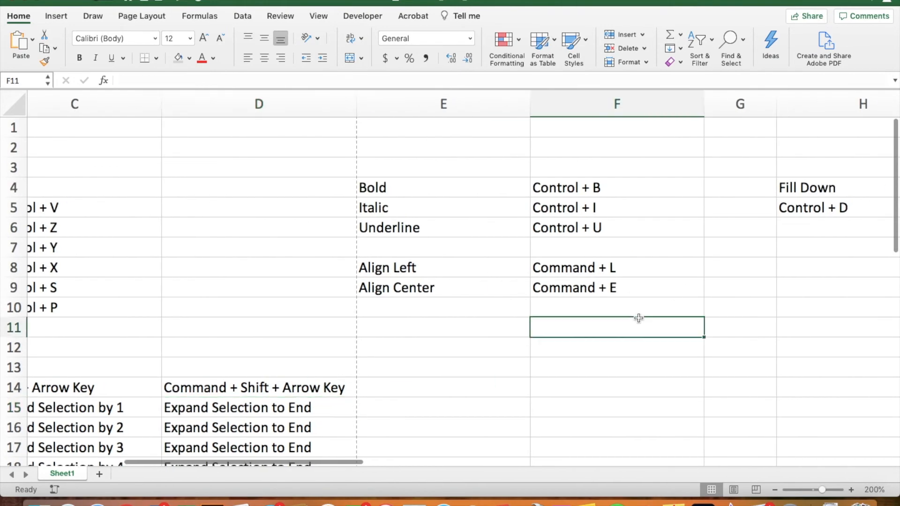
pyautogui.hscroll(2, 498, 189)
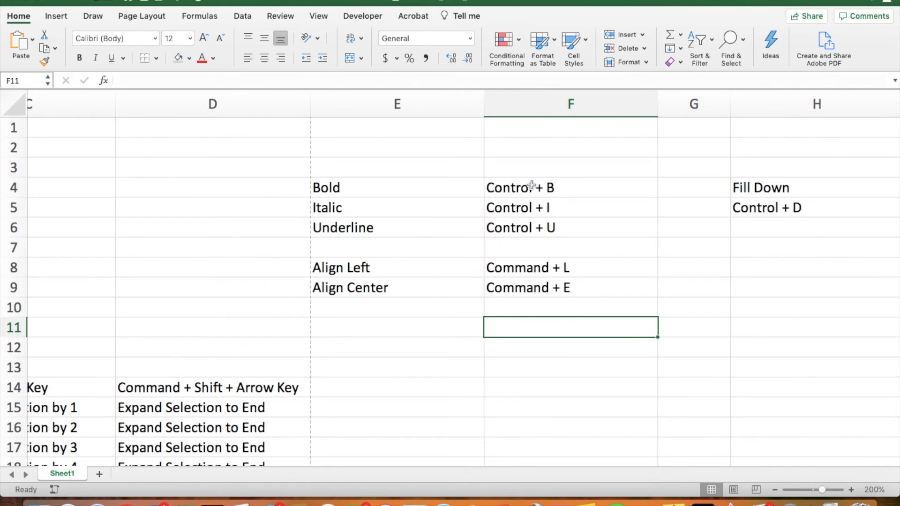
pyautogui.click(437, 183)
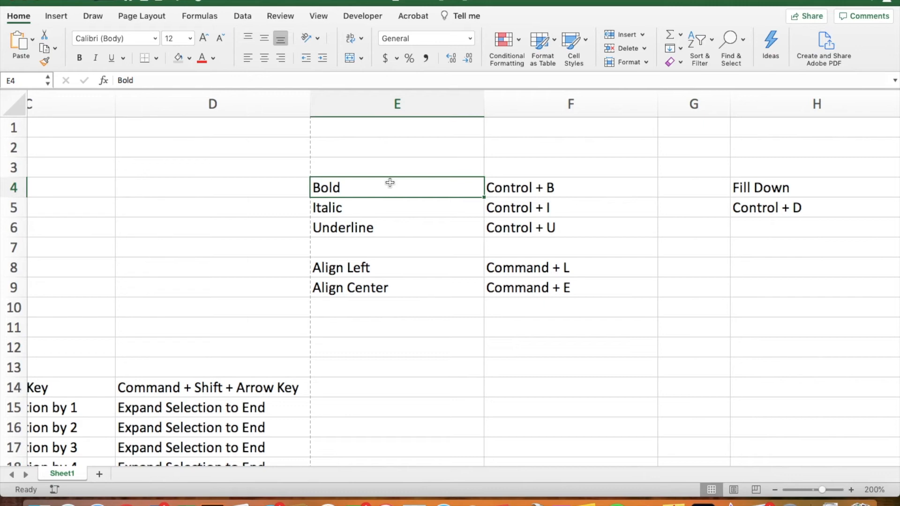
pyautogui.hotkey('ctrl', 'b')
pyautogui.click(368, 207)
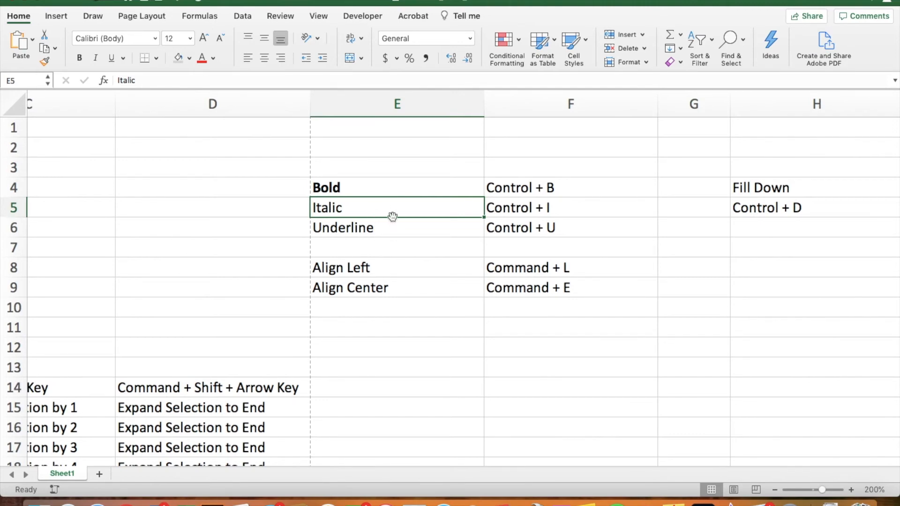
pyautogui.hotkey('ctrl', 'i')
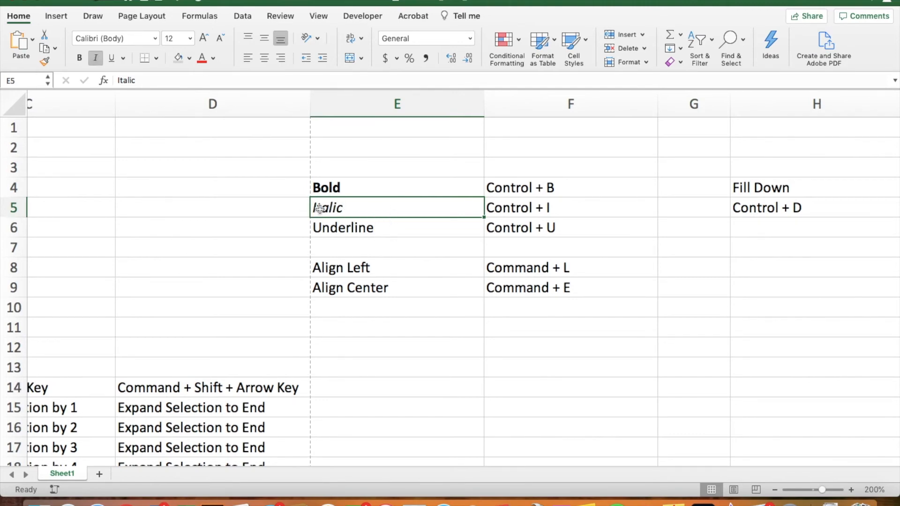
# - Underline the text in cell E6
pyautogui.click(370, 228)
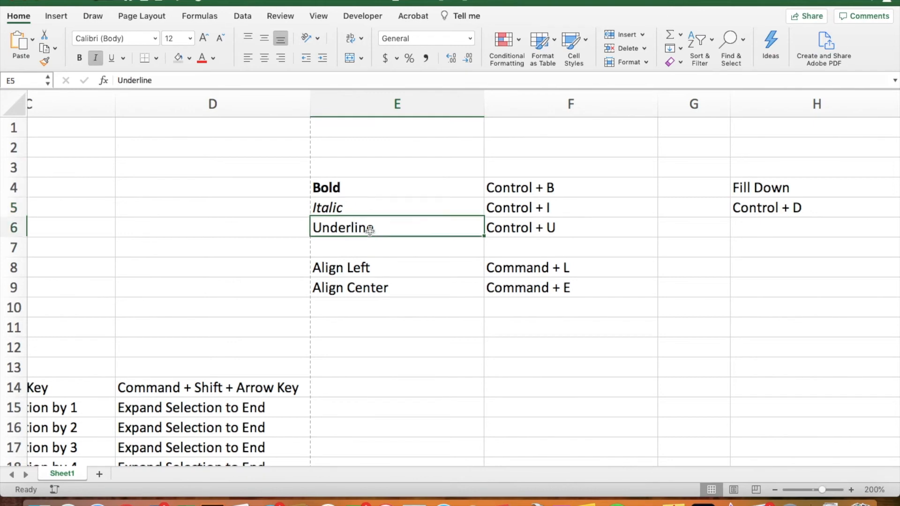
pyautogui.click(373, 258)
pyautogui.click(370, 236)
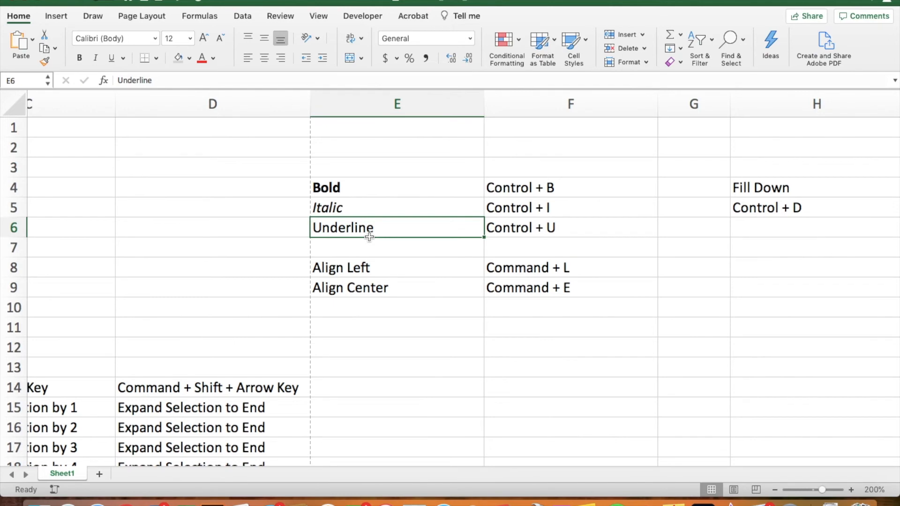
pyautogui.click(370, 240)
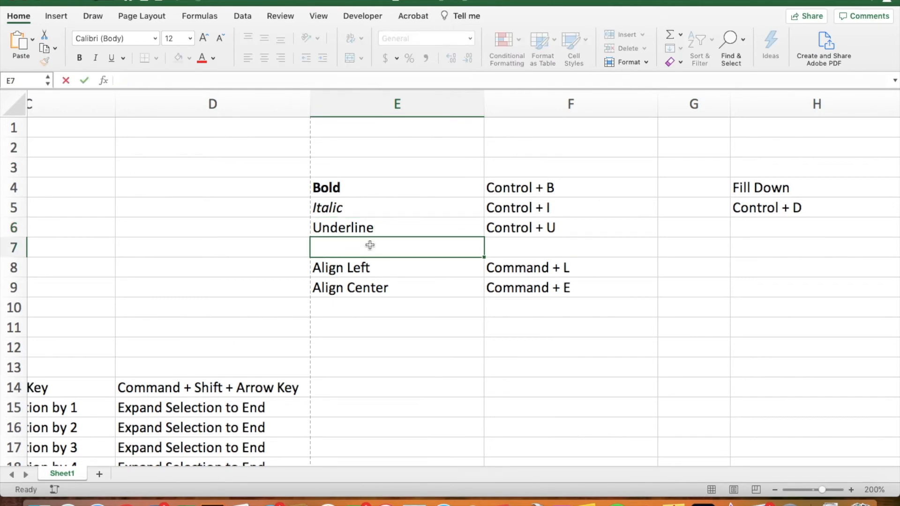
pyautogui.click(370, 235)
pyautogui.hotkey('ctrl', 'u')
# - Center the text in cell F8 and align it left again
pyautogui.click(371, 269)
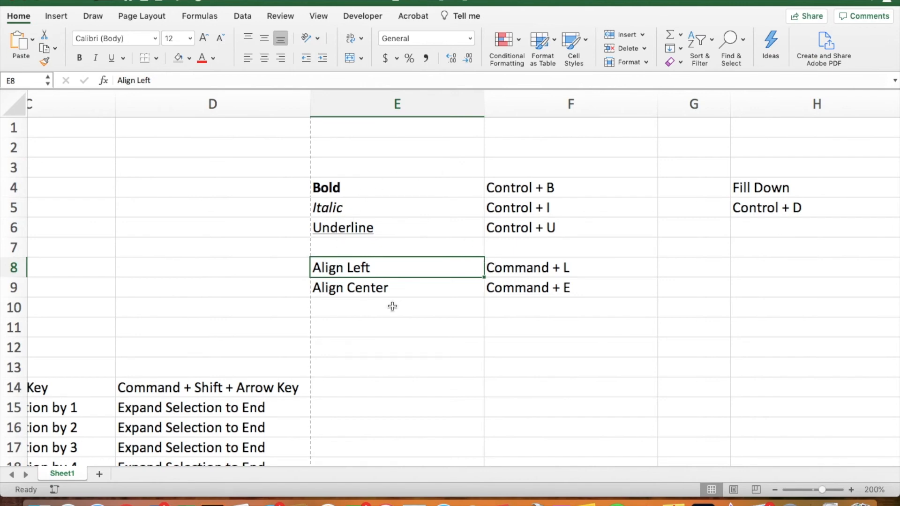
pyautogui.hscroll(2, 519, 265)
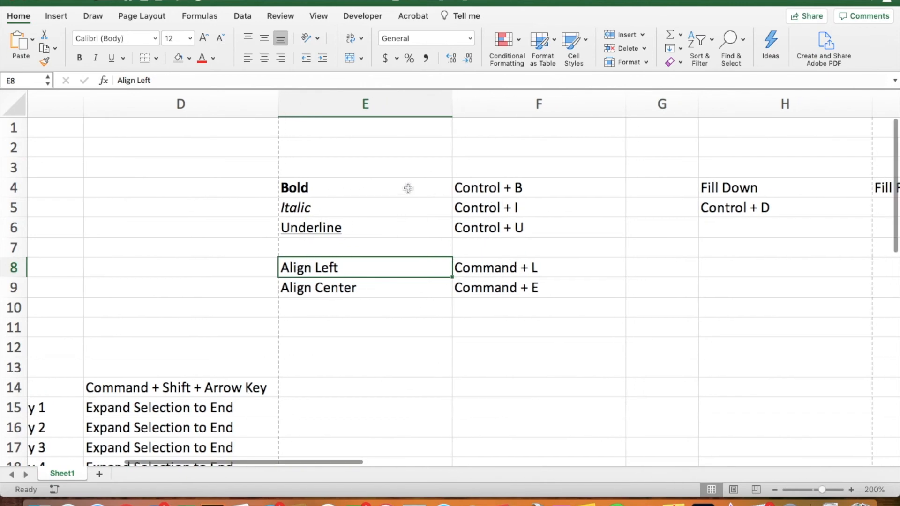
pyautogui.click(494, 268)
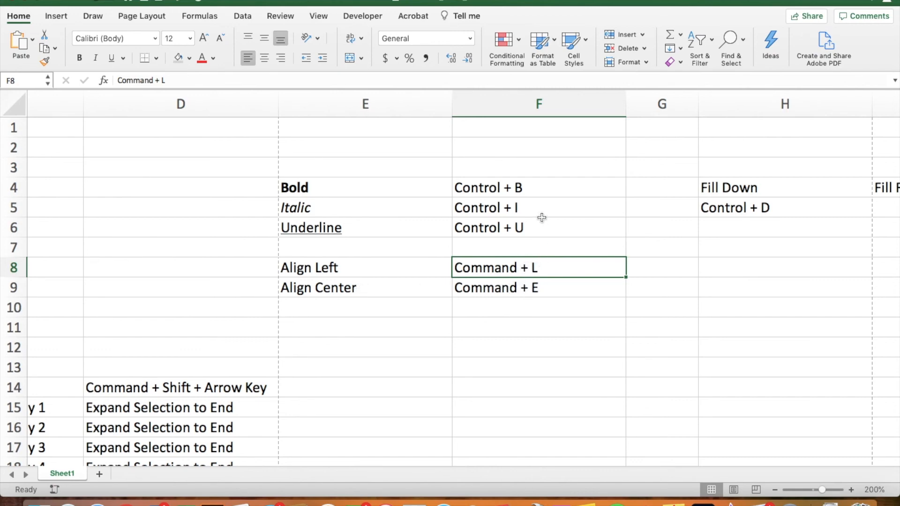
pyautogui.press('super+e')
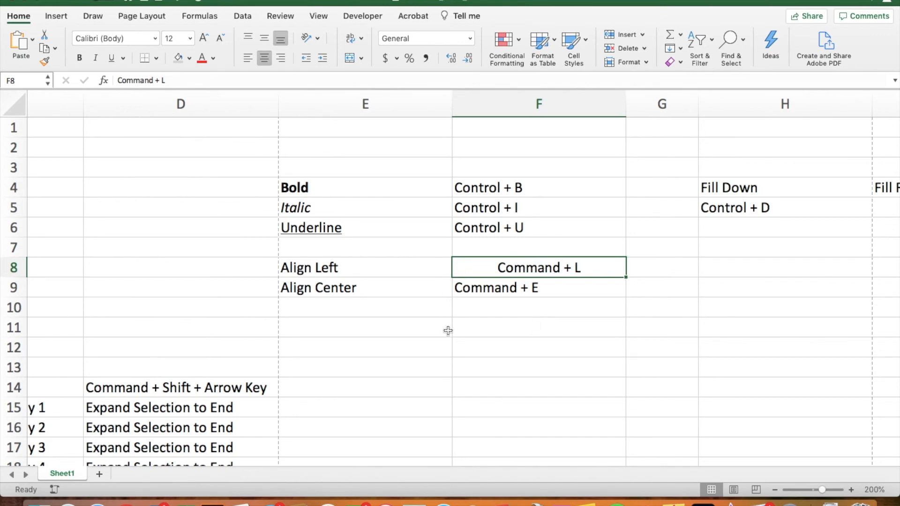
pyautogui.press('super+l')
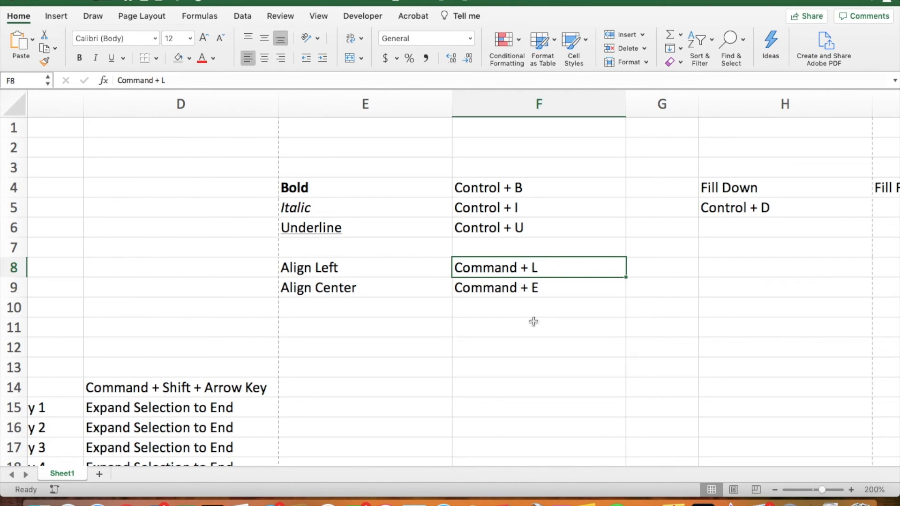
pyautogui.click(534, 321)
# - Fill cell H6 with the content of H5 using Fill Down
pyautogui.hscroll(5, 534, 321)
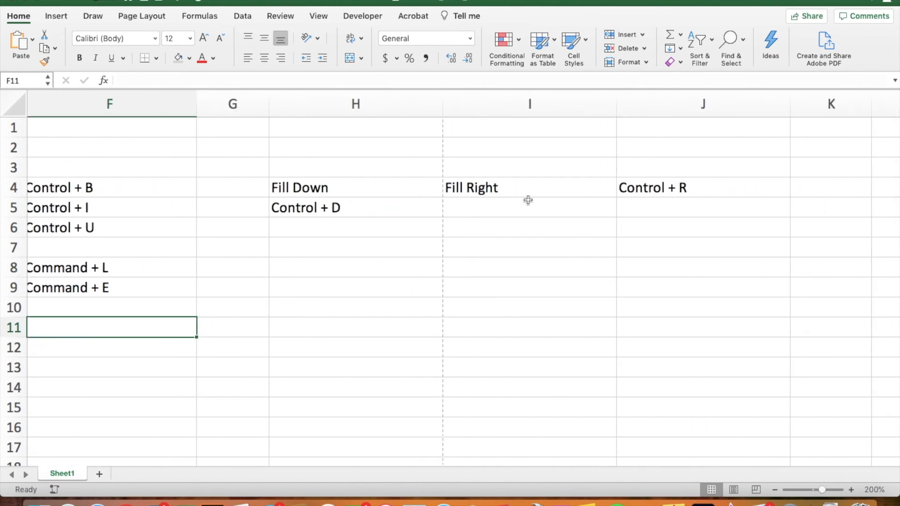
pyautogui.click(368, 222)
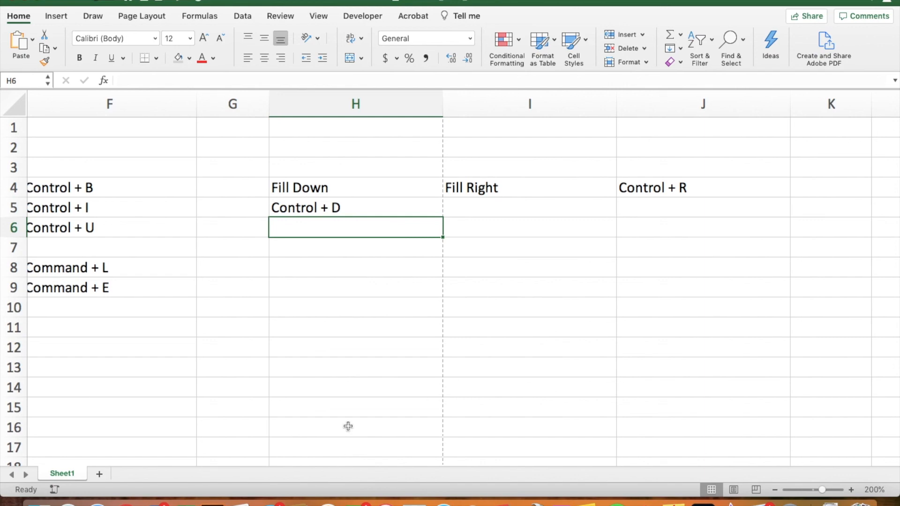
pyautogui.hotkey('ctrl', 'd')
pyautogui.click(346, 206)
pyautogui.click(346, 226)
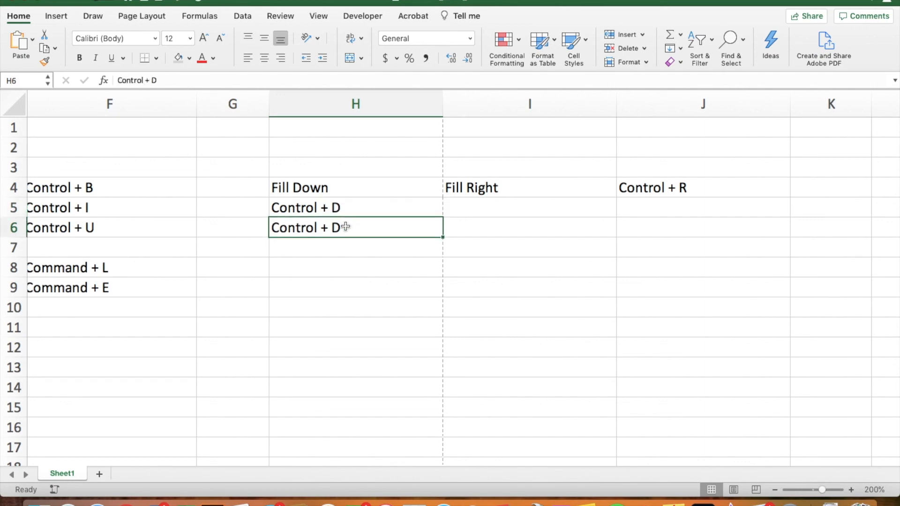
# - Continue filling the same content down column H, one cell at a time, from H7 to H10
pyautogui.press('Down')
pyautogui.hotkey('ctrl', 'd')
pyautogui.press('Down')
pyautogui.hotkey('ctrl', 'd')
pyautogui.press('Down')
pyautogui.hotkey('ctrl', 'd')
pyautogui.press('Down')
pyautogui.hotkey('ctrl', 'd')
pyautogui.press('Down')
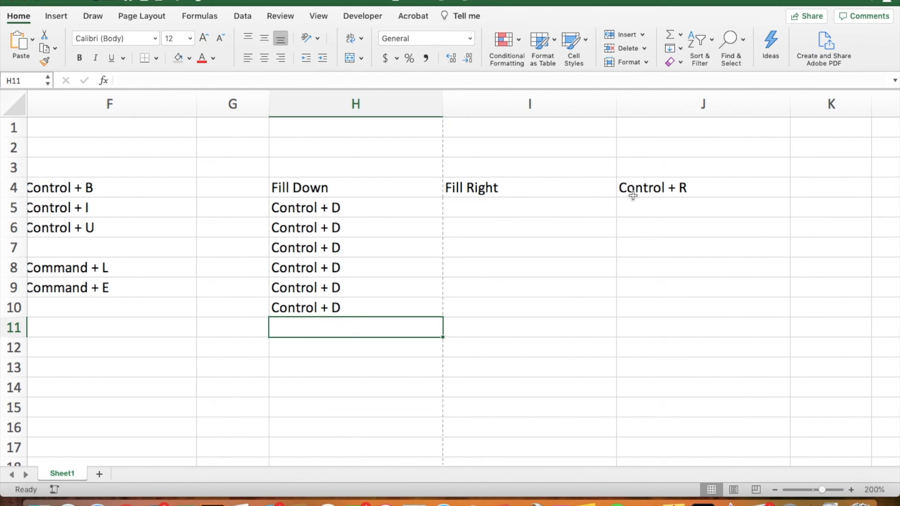
# - Fill the content of I4 across row 4 into J4, K4, L4 and M4, one cell at a time
pyautogui.hscroll(6, 647, 192)
pyautogui.click(455, 188)
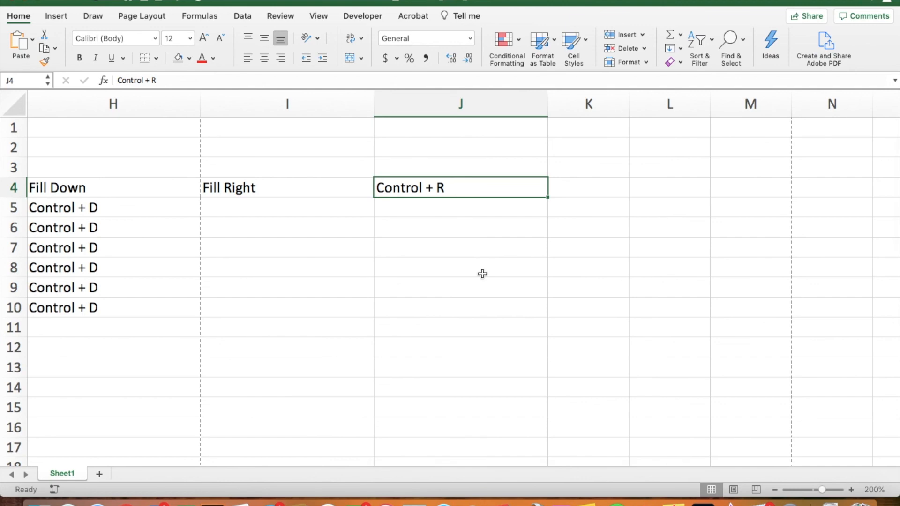
pyautogui.hotkey('ctrl', 'r')
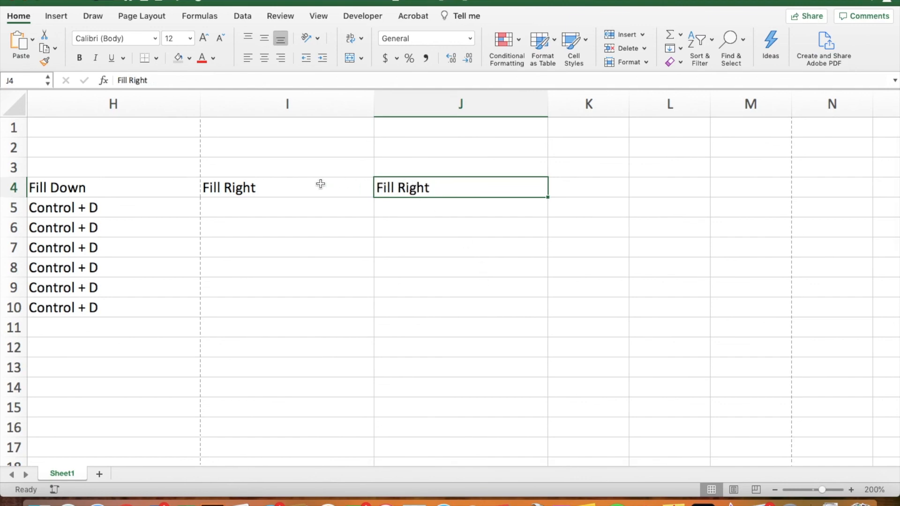
pyautogui.click(587, 190)
pyautogui.hotkey('ctrl', 'r')
pyautogui.click(651, 191)
pyautogui.hotkey('ctrl', 'r')
pyautogui.click(730, 194)
pyautogui.hotkey('ctrl', 'r')
pyautogui.hscroll(-3, 545, 258)
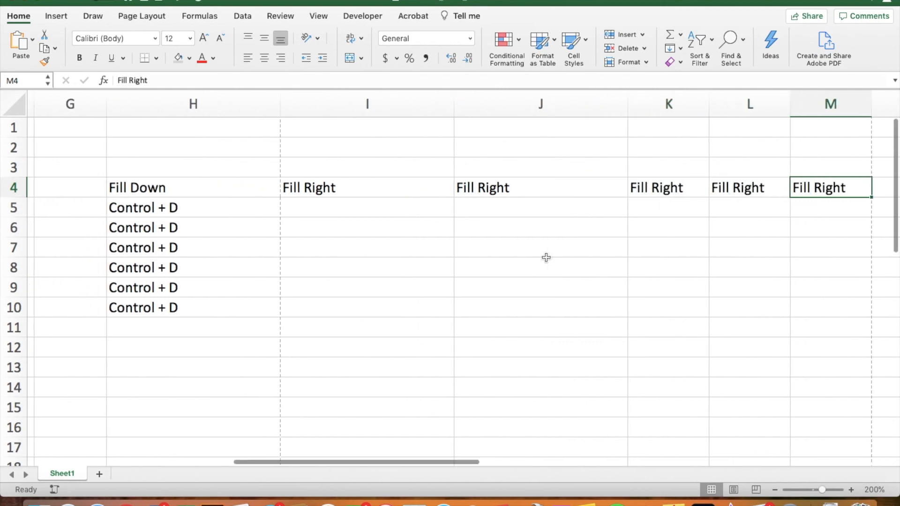